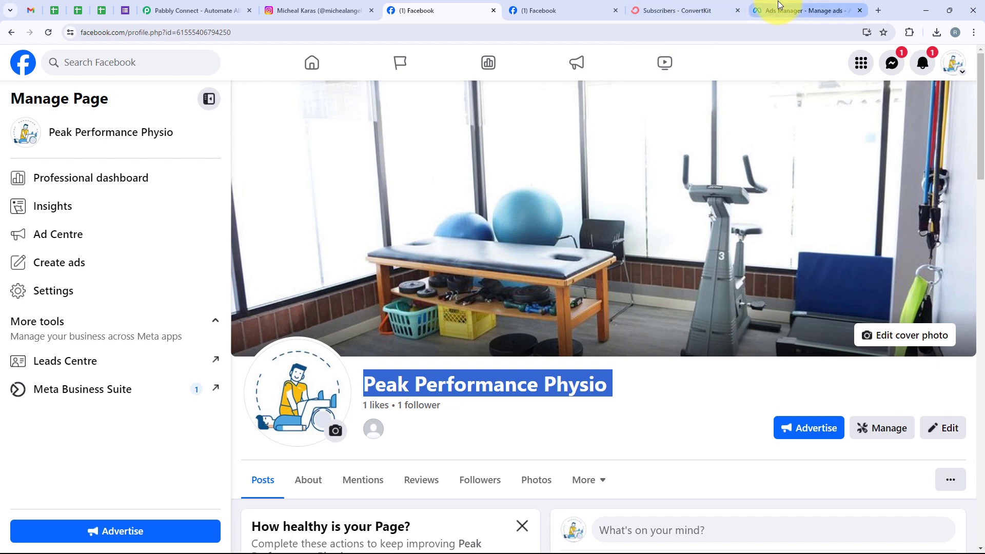
# Step: Move from the Peak Performance Physio Facebook page to the New Leads ad in Ads Manager
pyautogui.click(777, 6)
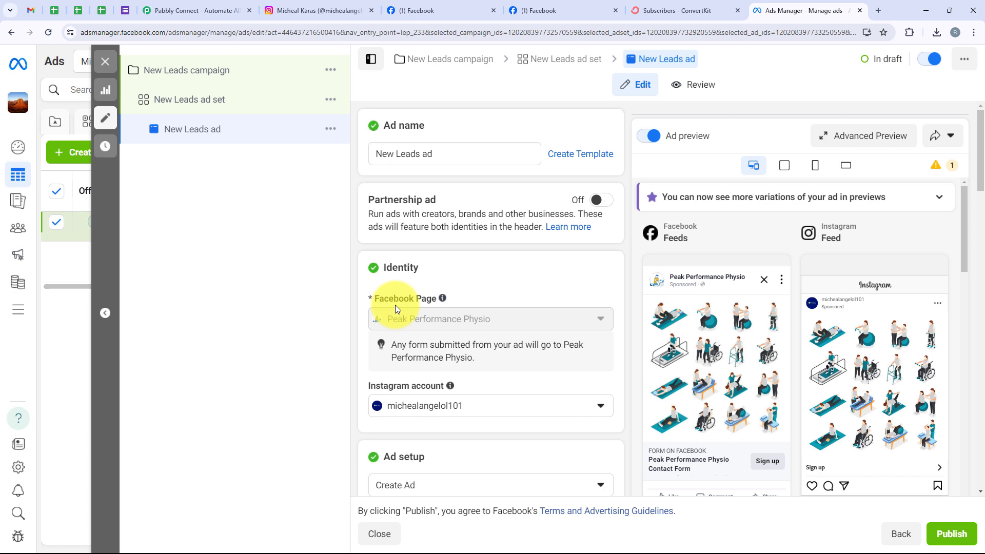
# Step: Check the ad's Facebook Page and linked Instagram account, then go to that Instagram profile
pyautogui.moveTo(479, 314)
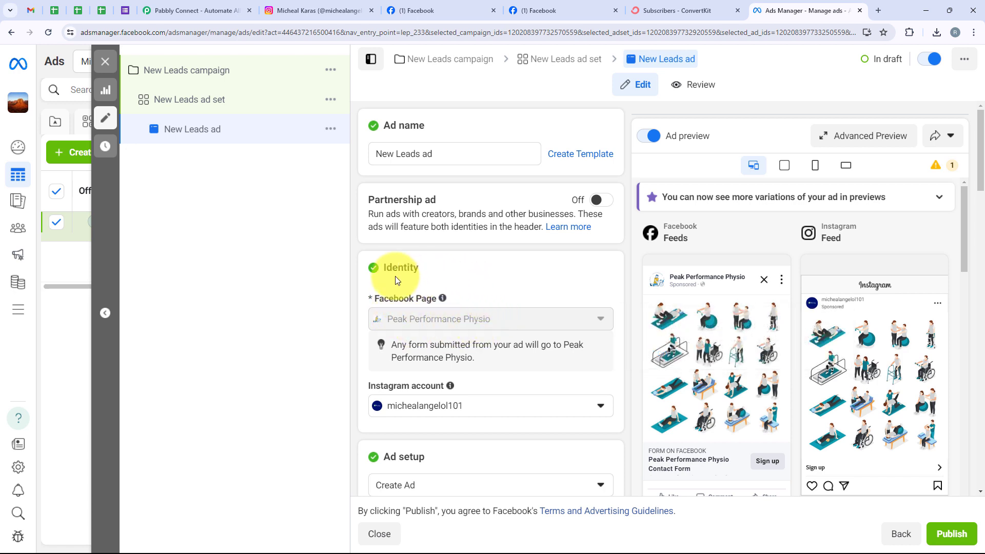
pyautogui.moveTo(467, 269)
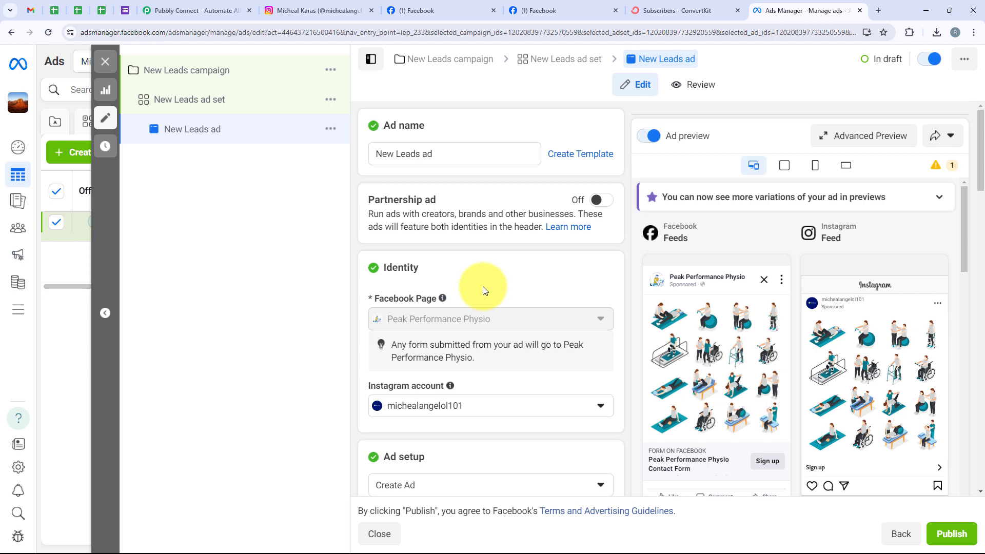
pyautogui.click(329, 3)
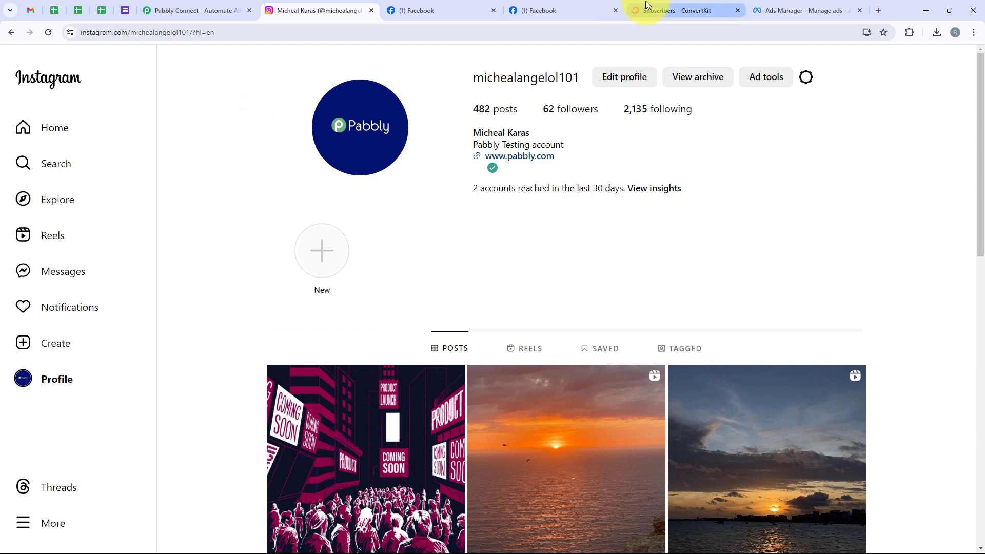
# Step: Leave the Instagram business profile for the Pabbly Connect website
pyautogui.click(208, 17)
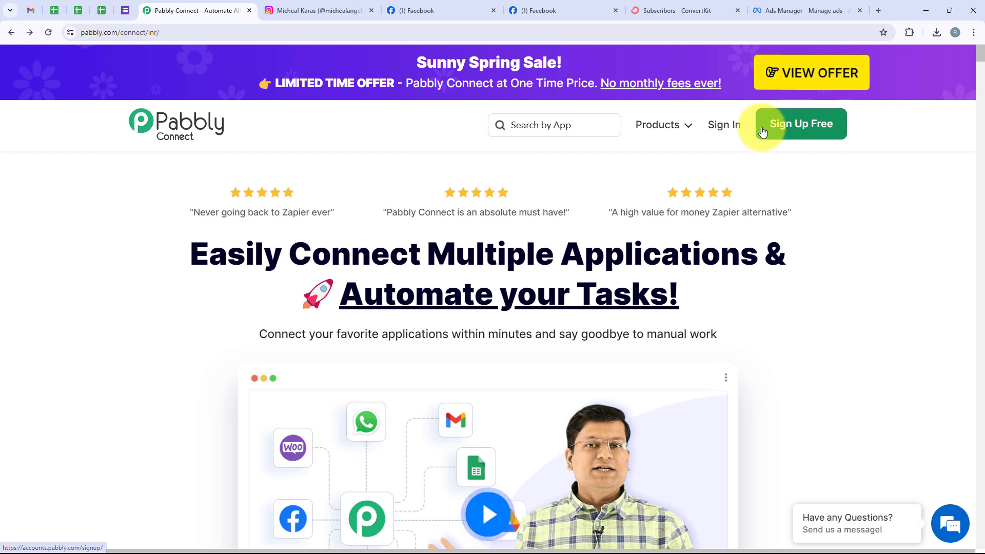
# Step: Sign in to Pabbly and find Pabbly Connect among the listed Pabbly apps
pyautogui.click(736, 132)
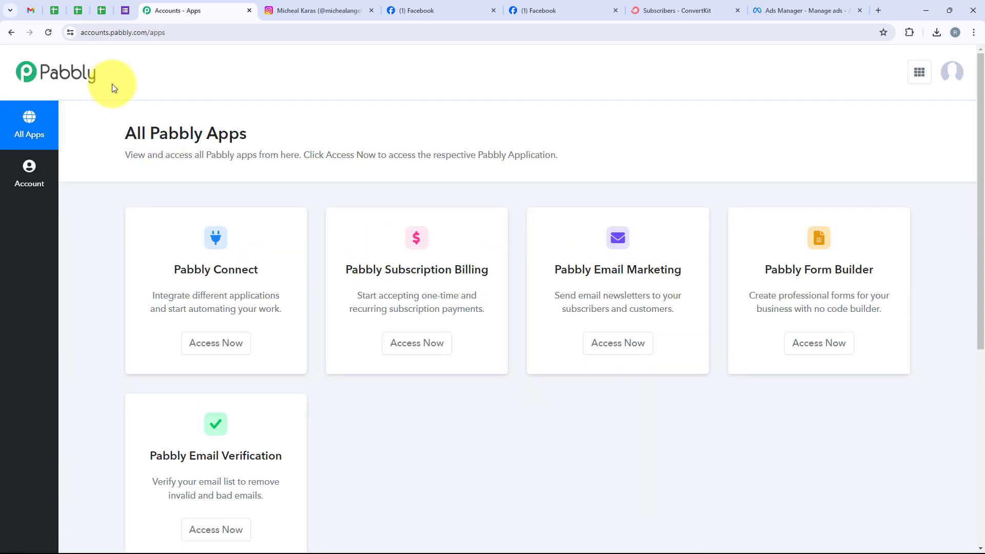
pyautogui.scroll(-3, 246, 171)
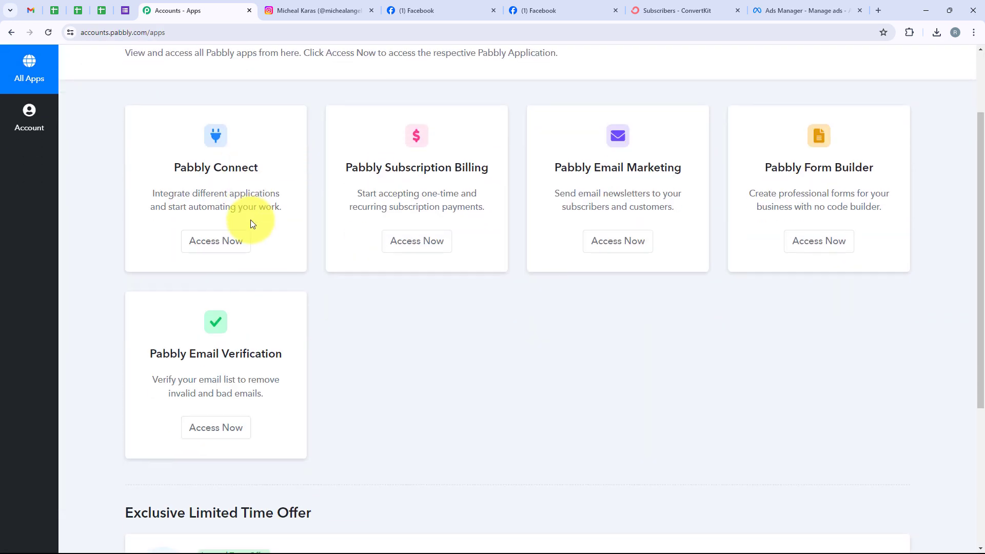
pyautogui.scroll(4, 250, 220)
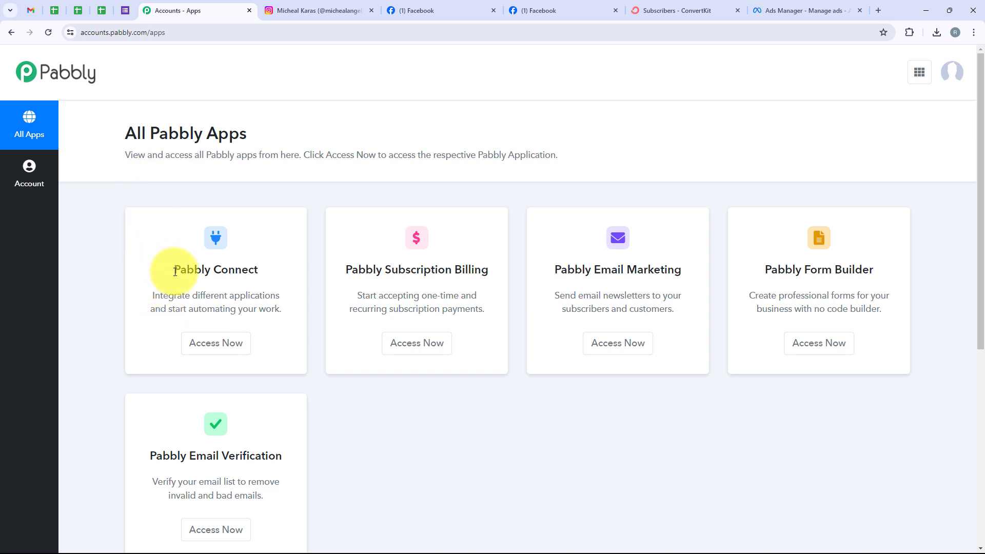
pyautogui.moveTo(175, 271); pyautogui.dragTo(282, 273)
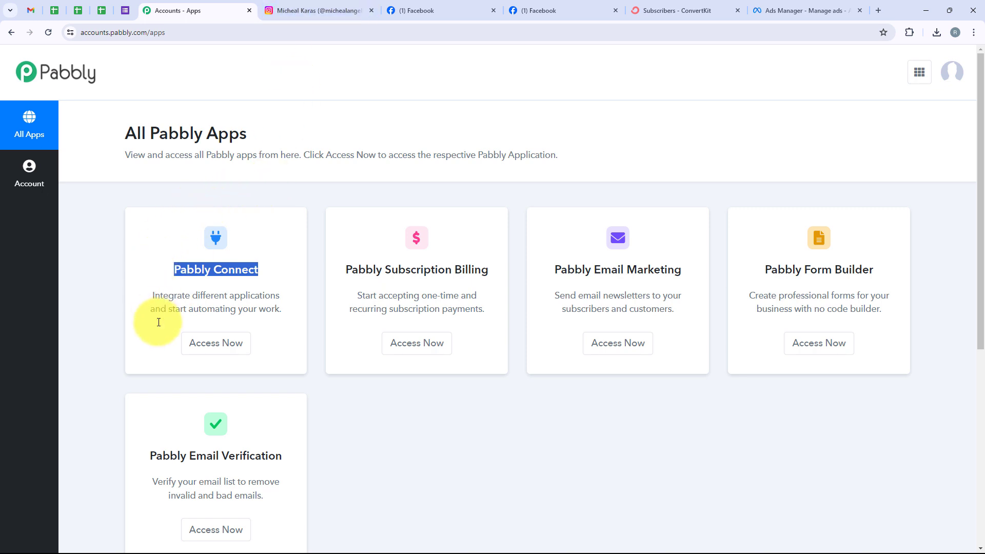
# Step: Open the Pabbly Connect dashboard and start a new workflow
pyautogui.click(223, 341)
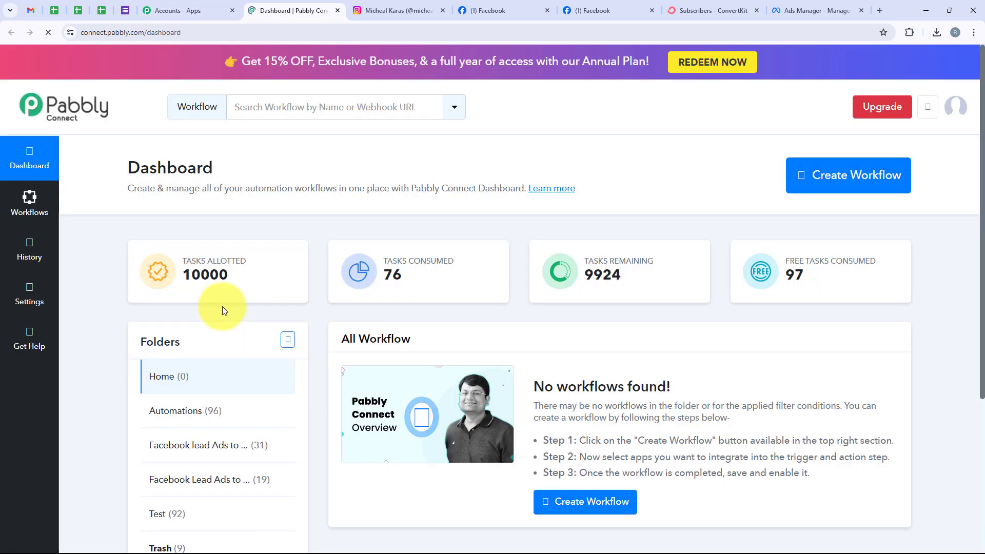
pyautogui.moveTo(124, 173); pyautogui.dragTo(215, 167)
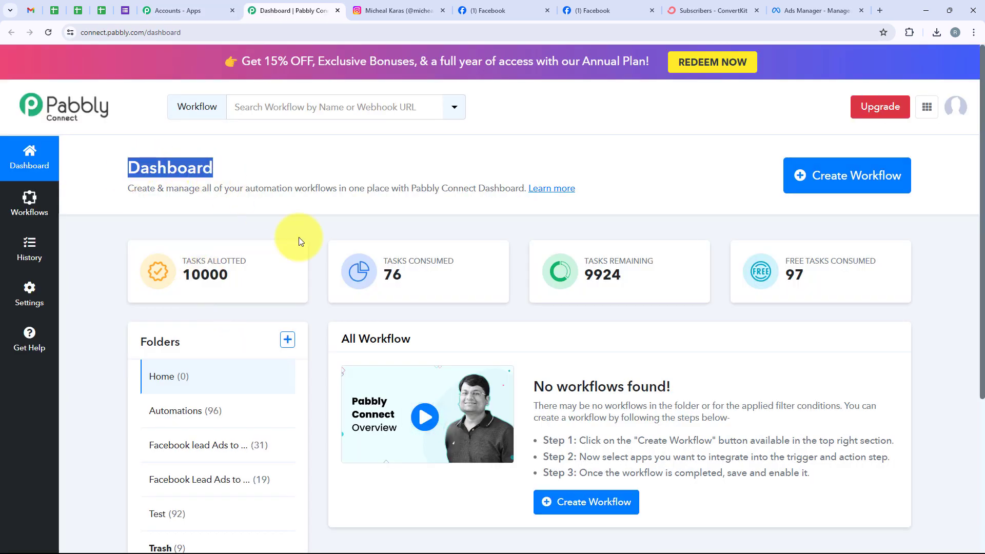
pyautogui.click(793, 169)
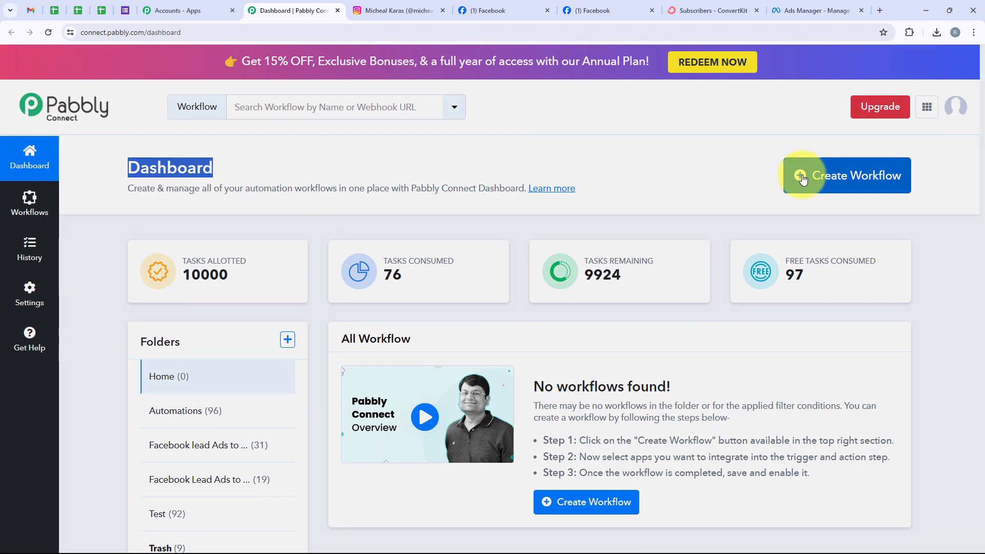
pyautogui.moveTo(443, 245); pyautogui.dragTo(341, 252)
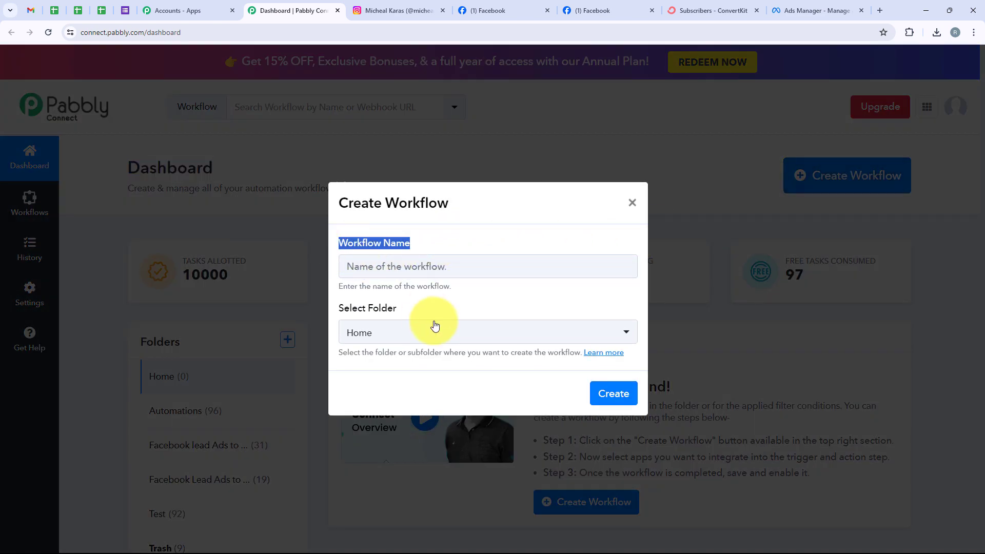
pyautogui.moveTo(406, 308); pyautogui.dragTo(338, 308)
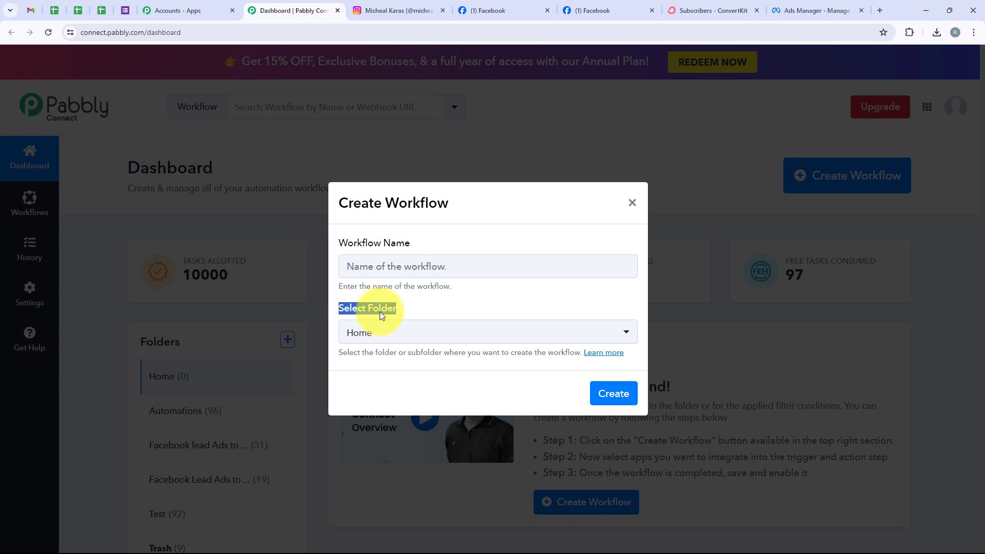
# Step: Put it in the Automations folder, paste 'Create ConvertKit Subscriber from Instagram Lead Ads Leads', and create it
pyautogui.click(437, 331)
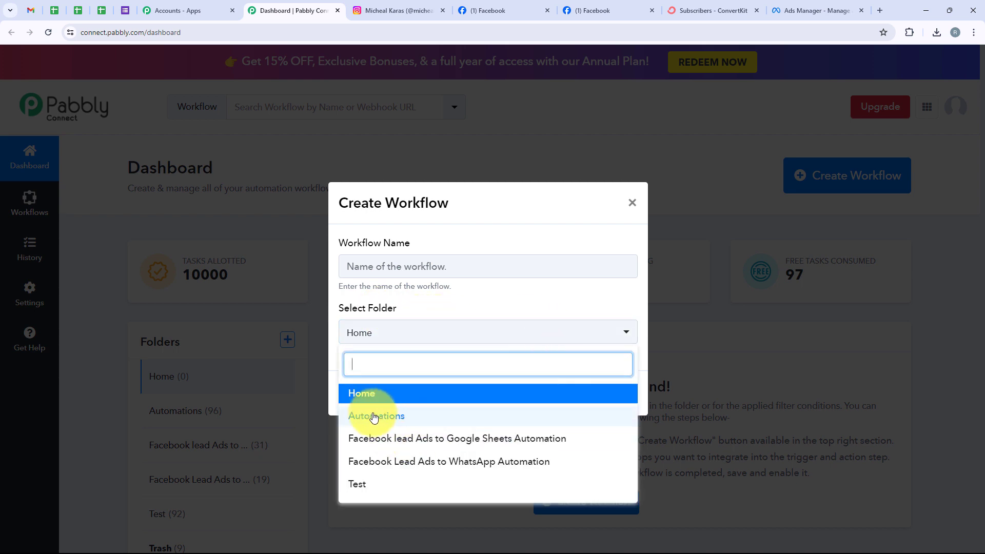
pyautogui.click(415, 417)
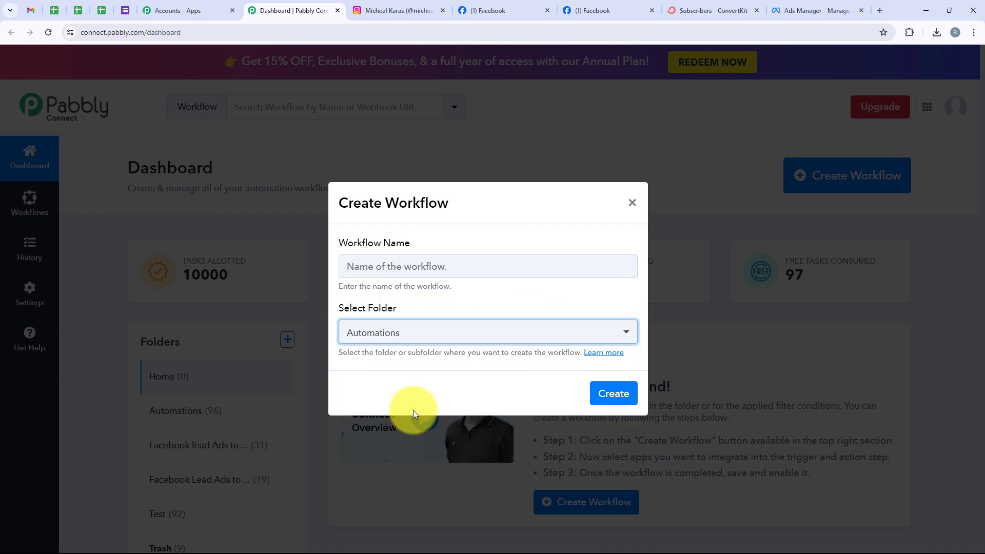
pyautogui.click(387, 260)
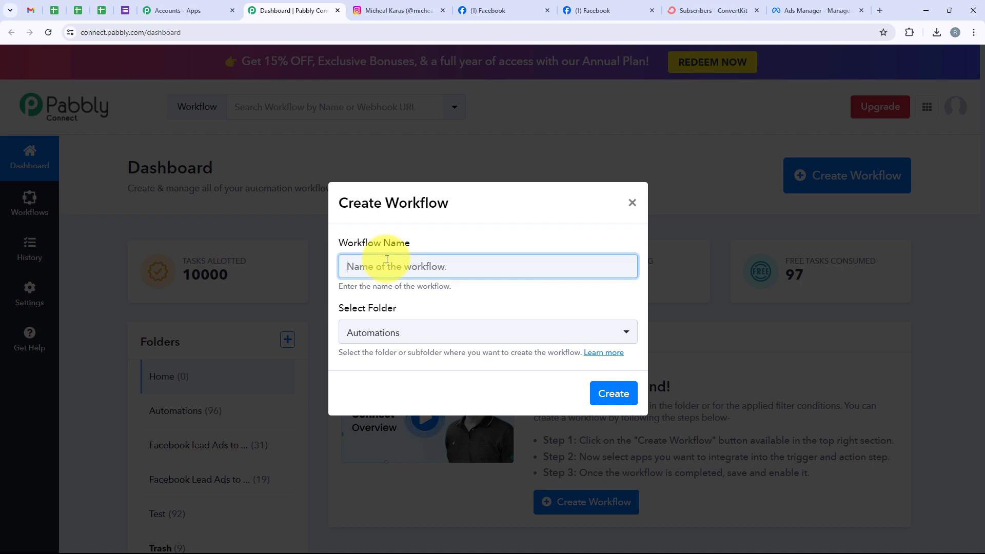
pyautogui.write('Create ConvertKit Subscriber from Instagram Lead Ads Leads')
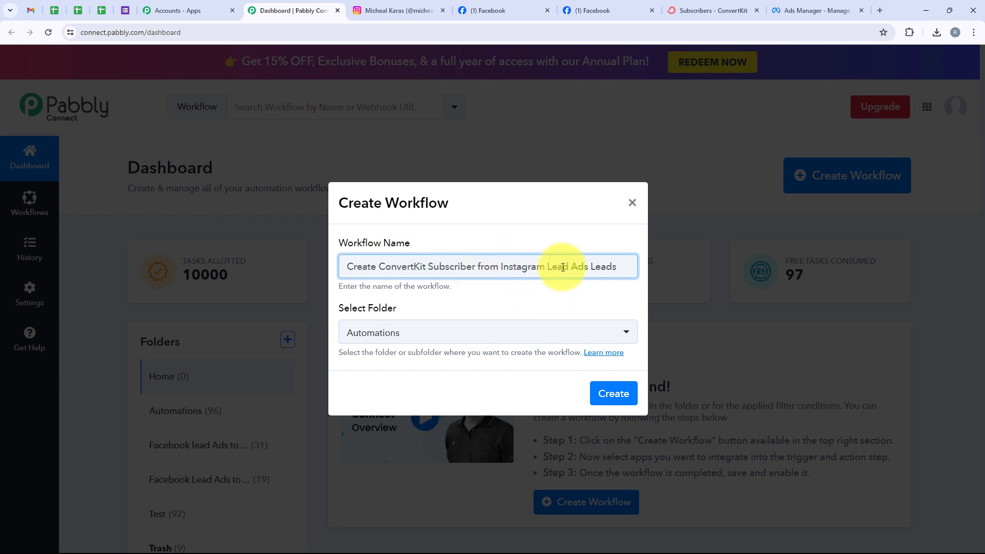
pyautogui.click(603, 406)
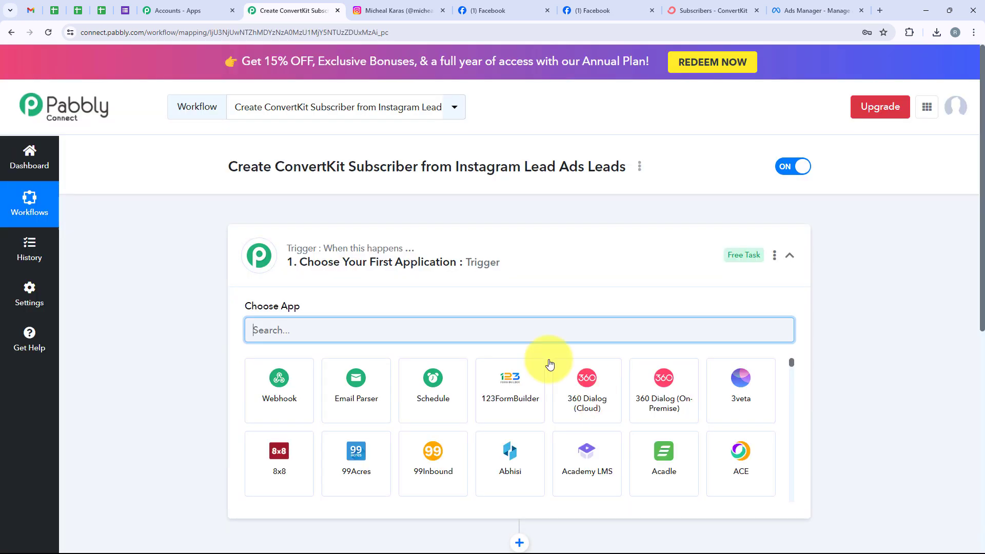
# Step: Search the trigger's app list for 'Instagram L' and choose Instagram Lead Ads
pyautogui.click(533, 283)
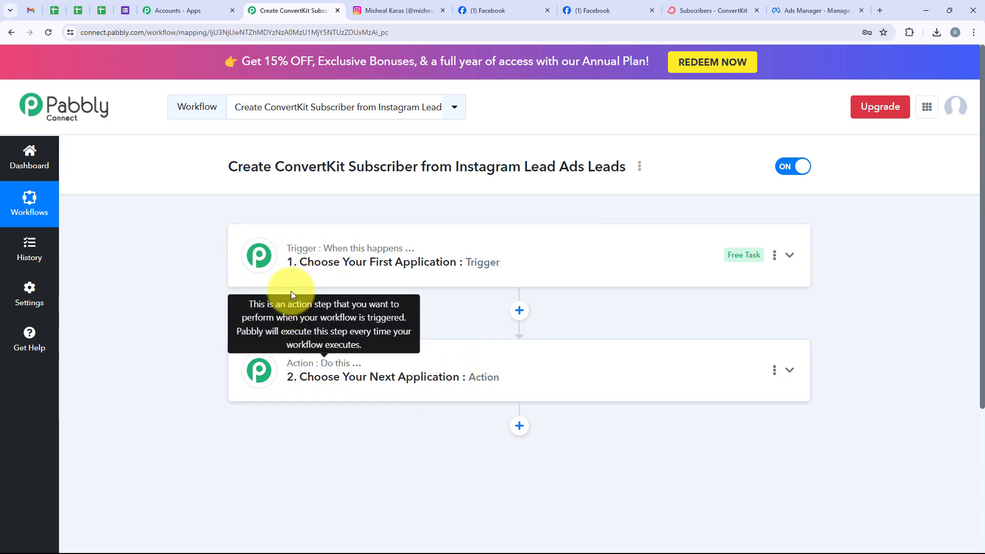
pyautogui.click(300, 277)
pyautogui.click(295, 325)
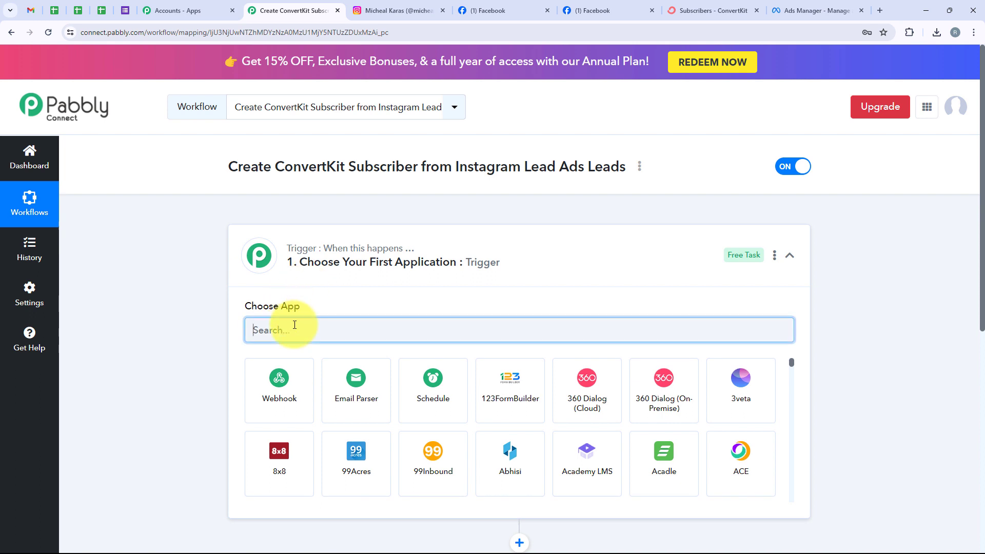
pyautogui.write('Instagra')
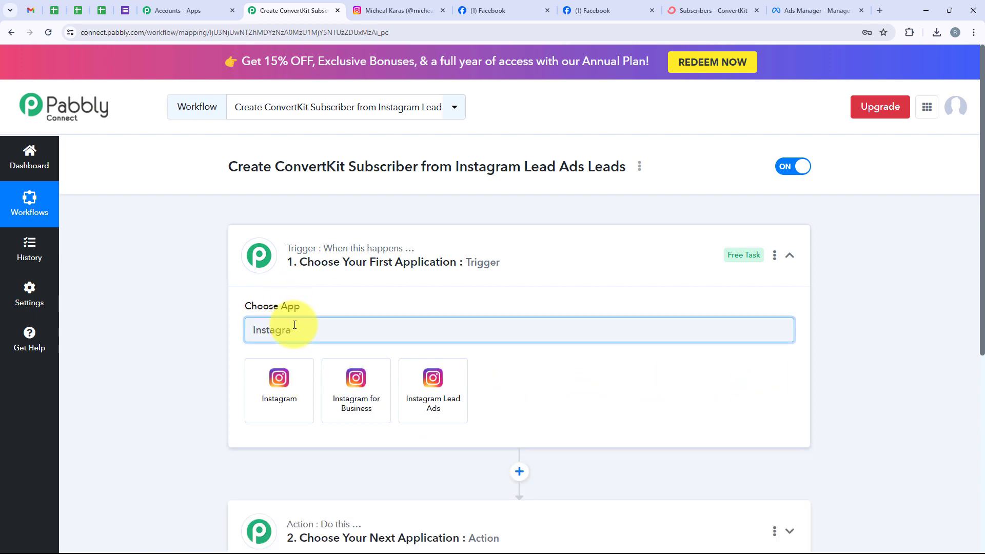
pyautogui.write('m Lead Ads')
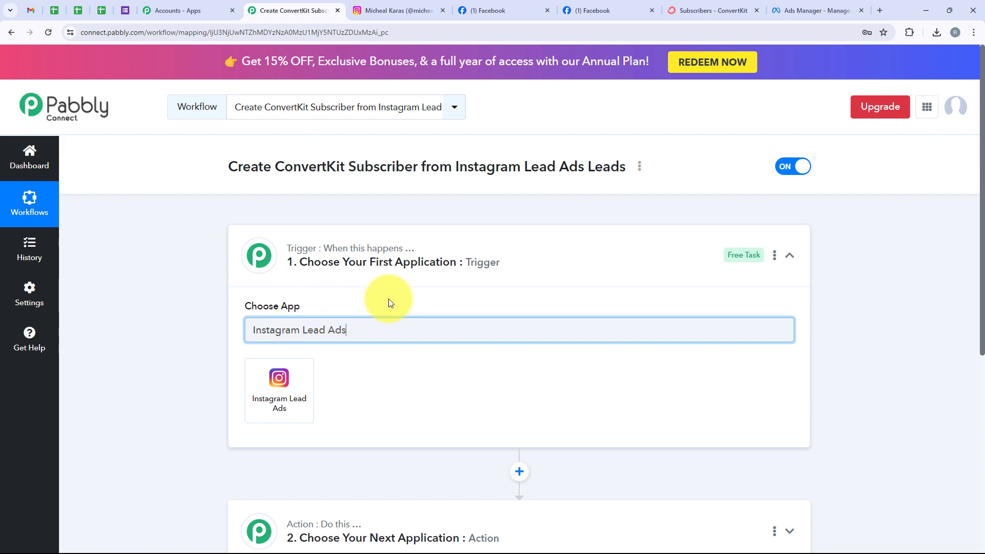
pyautogui.click(283, 392)
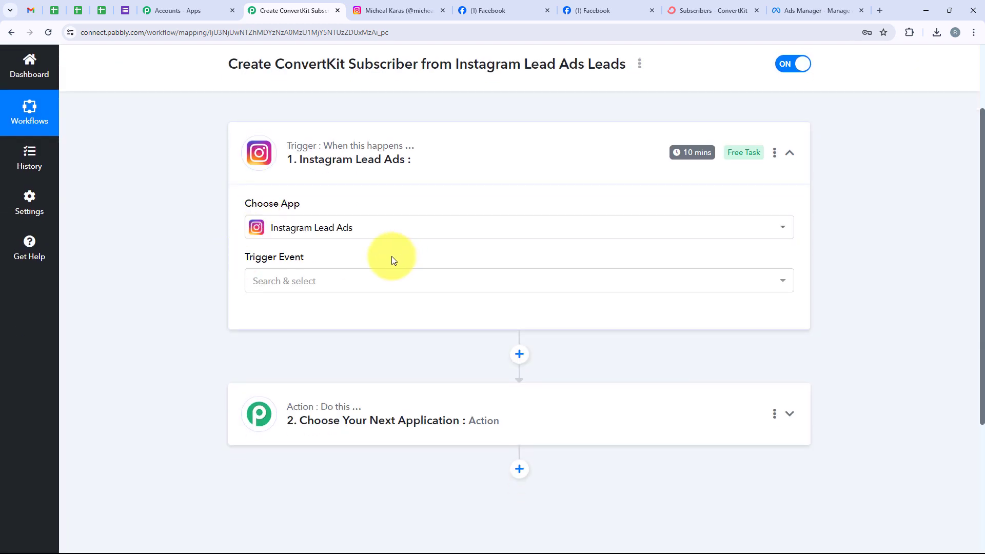
# Step: Choose New Lead (Instant) as the trigger event and review the connection options
pyautogui.click(325, 283)
pyautogui.click(312, 390)
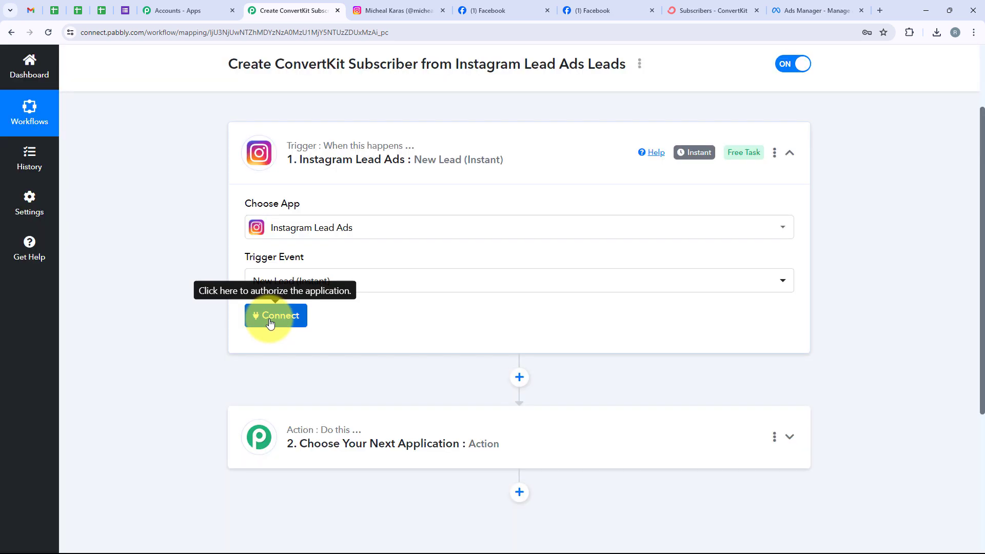
pyautogui.click(270, 320)
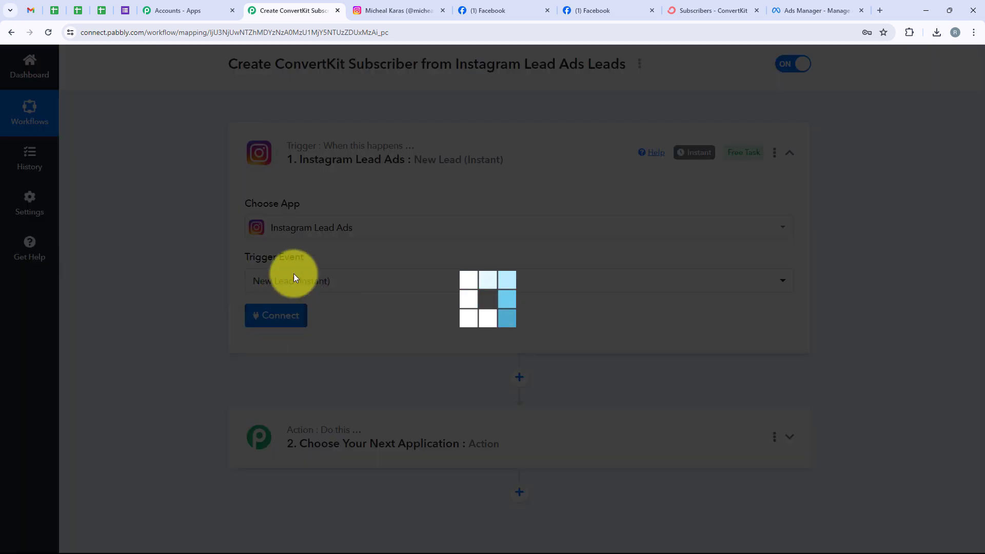
pyautogui.moveTo(599, 179); pyautogui.dragTo(473, 173)
pyautogui.click(614, 206)
pyautogui.moveTo(615, 210); pyautogui.dragTo(469, 205)
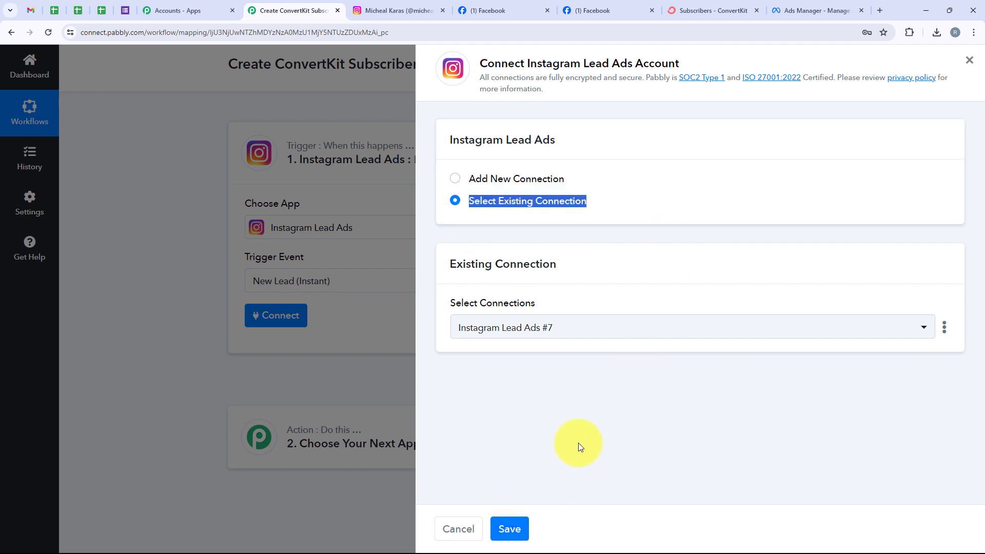
# Step: Choose Add New Connection and cross-check the Instagram profile, Facebook page and Ads Manager ad
pyautogui.click(515, 178)
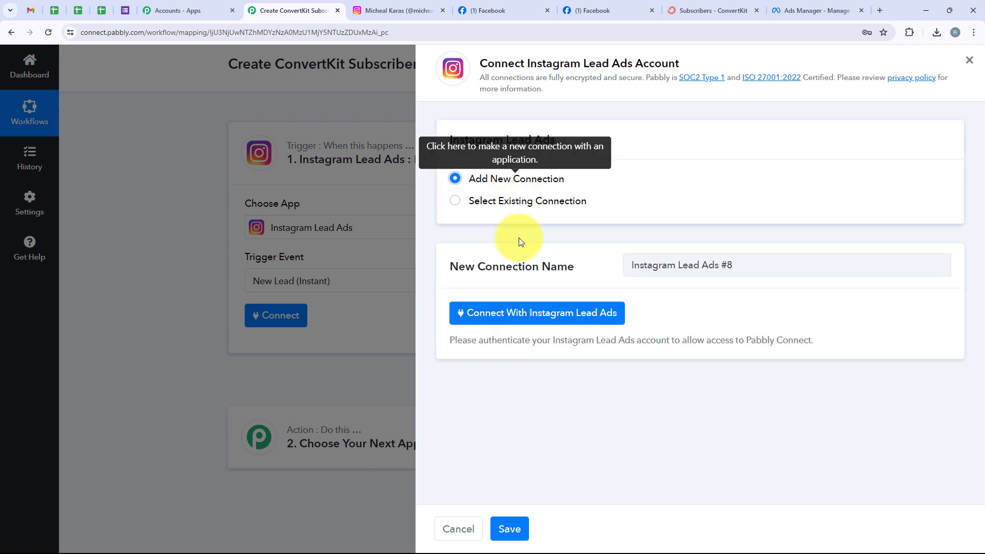
pyautogui.click(609, 311)
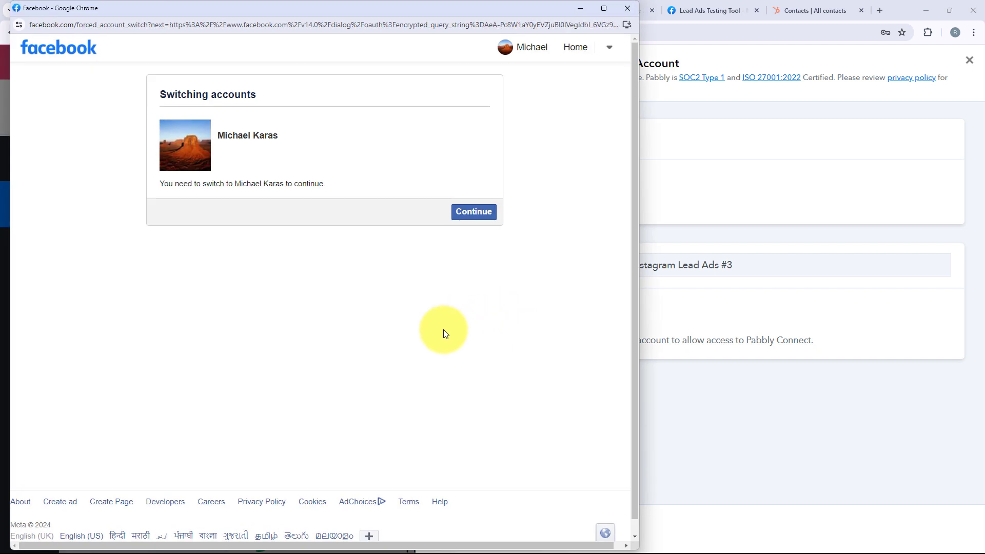
pyautogui.click(580, 8)
pyautogui.click(400, 11)
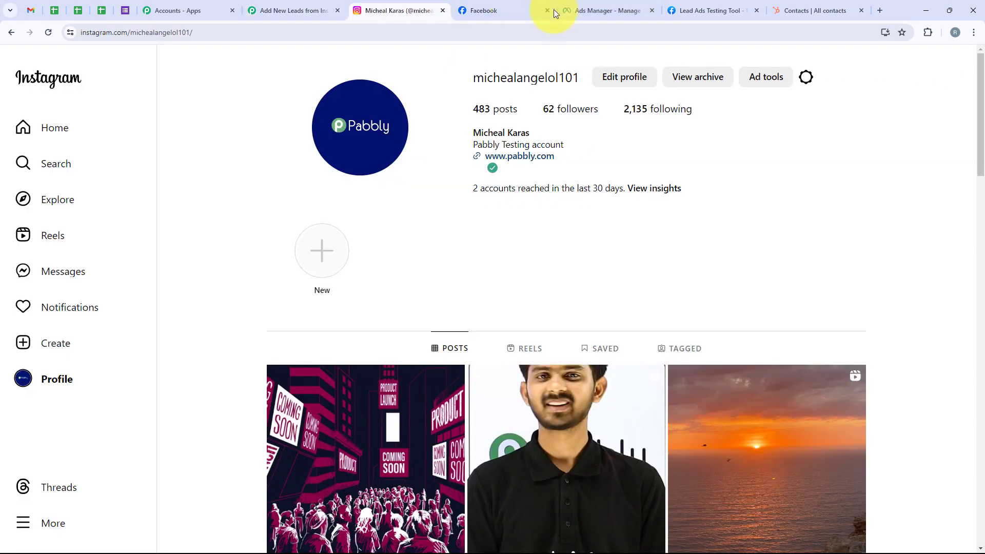
pyautogui.click(487, 11)
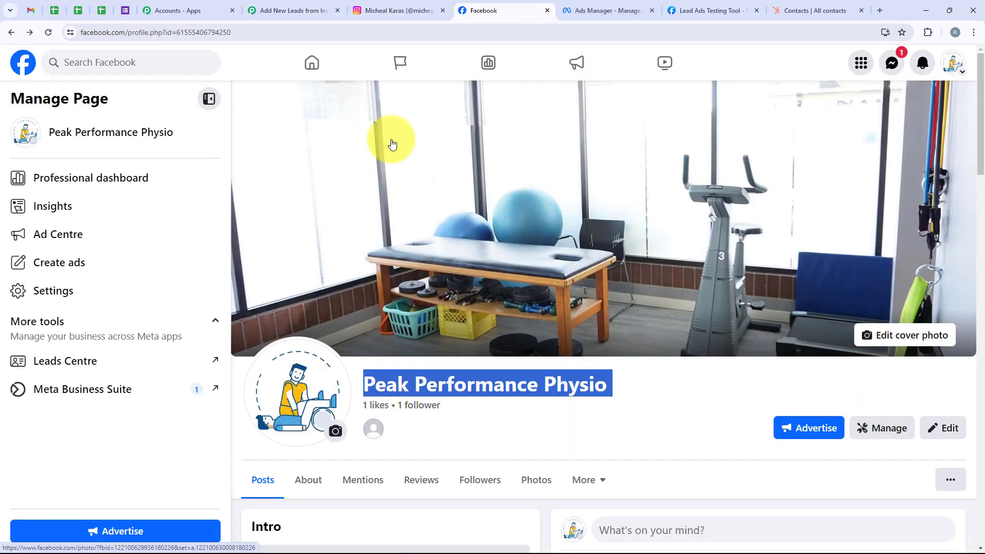
pyautogui.click(569, 10)
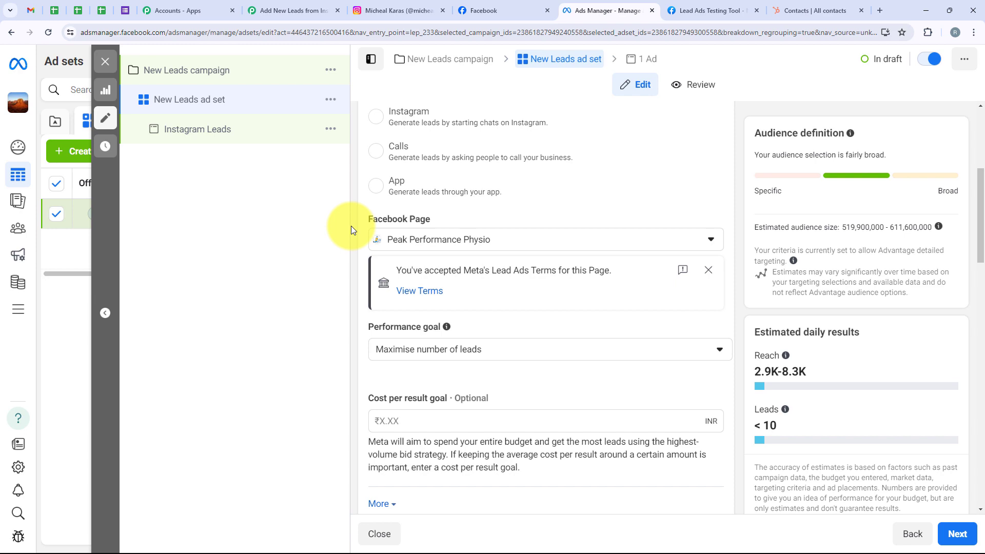
pyautogui.click(293, 10)
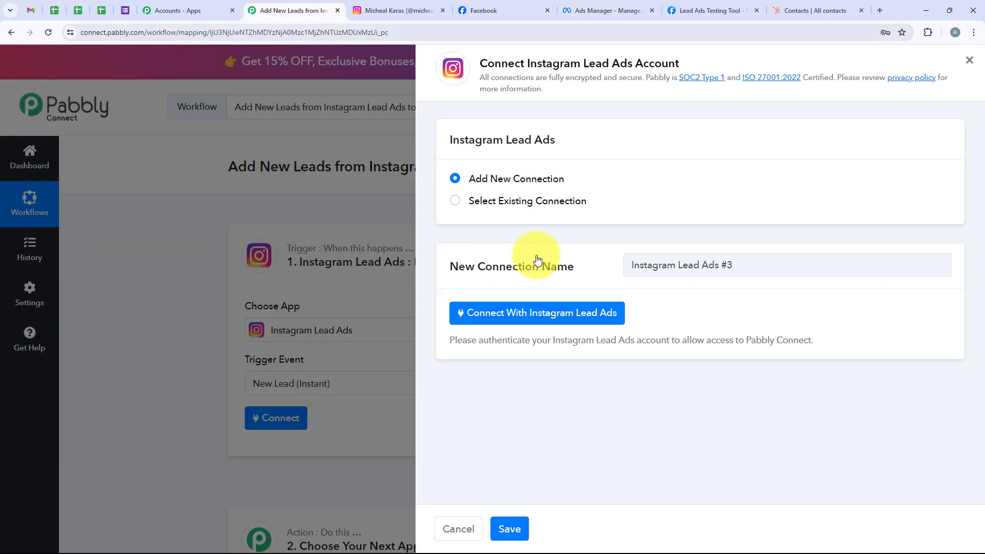
# Step: Connect with Instagram Lead Ads, continuing as the Facebook account and authorizing Pabbly Connect
pyautogui.click(503, 320)
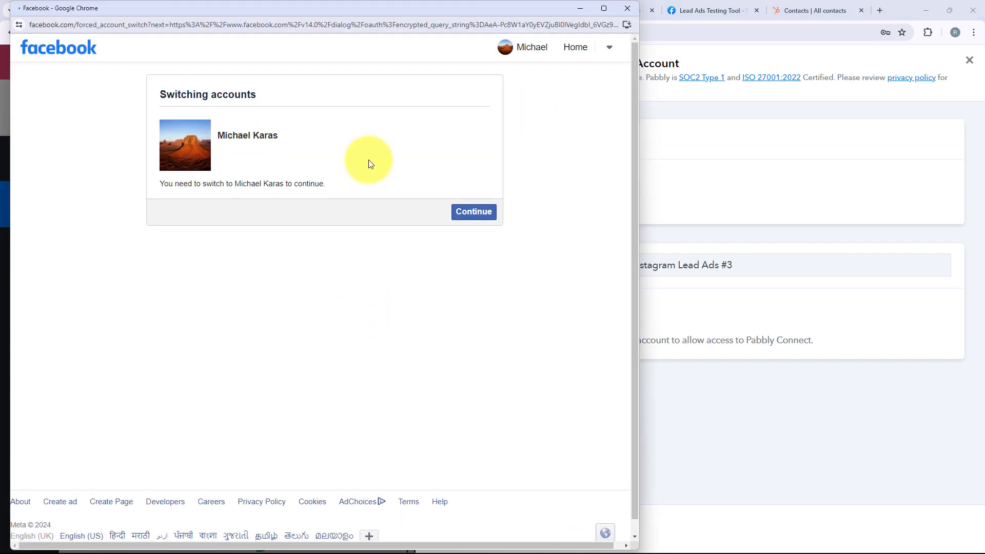
pyautogui.click(492, 214)
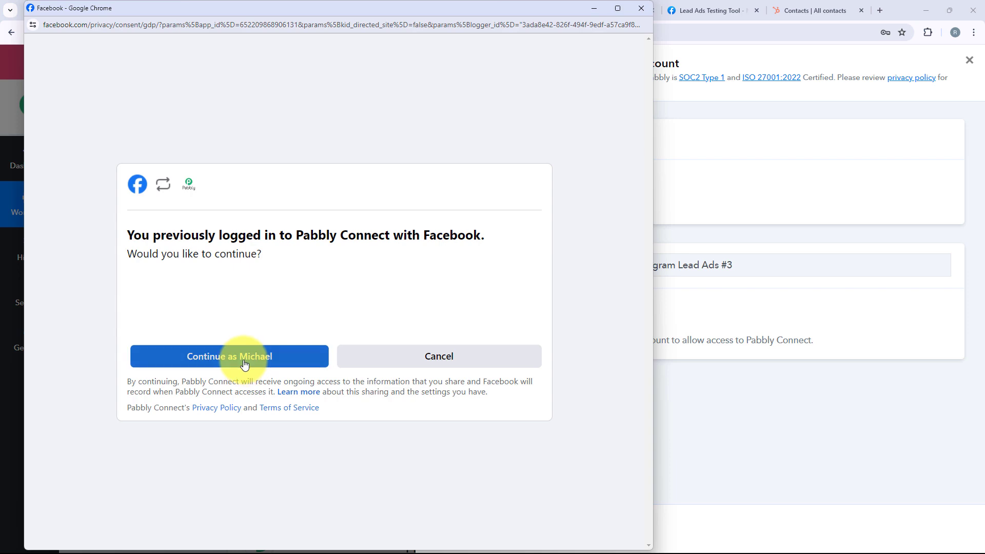
pyautogui.click(244, 364)
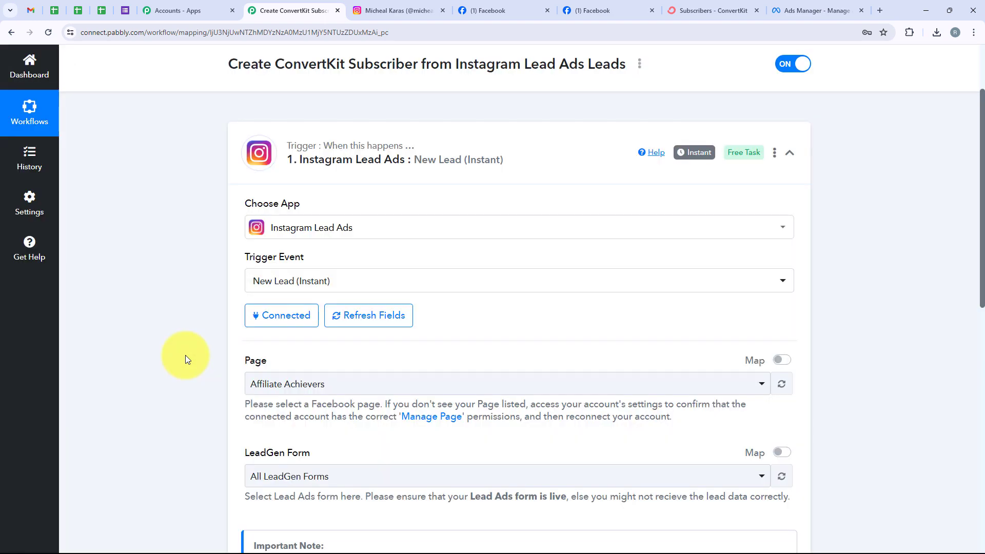
pyautogui.scroll(-2, 229, 253)
# Step: Review the Page and LeadGen Form fields against the Facebook page
pyautogui.doubleClick(311, 259)
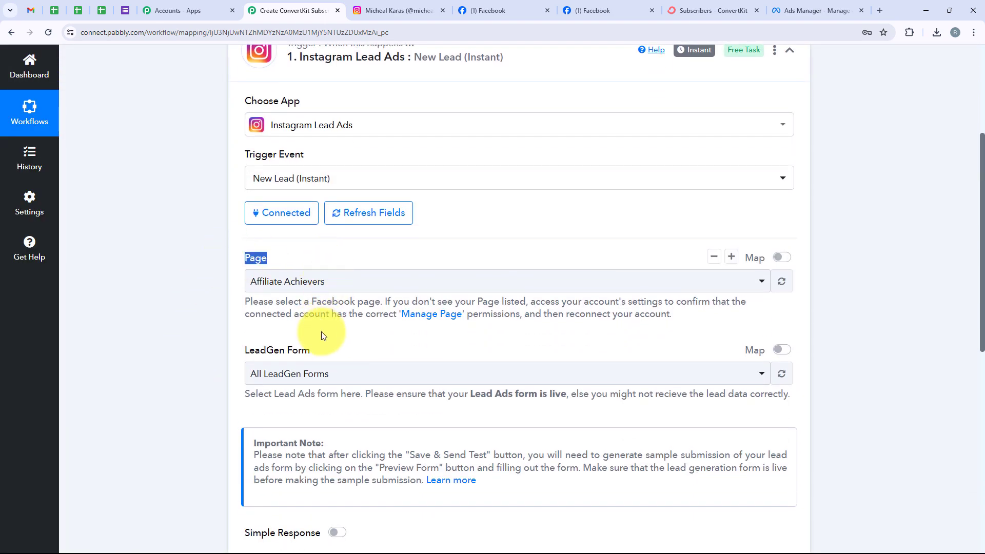
pyautogui.moveTo(323, 352); pyautogui.dragTo(246, 342)
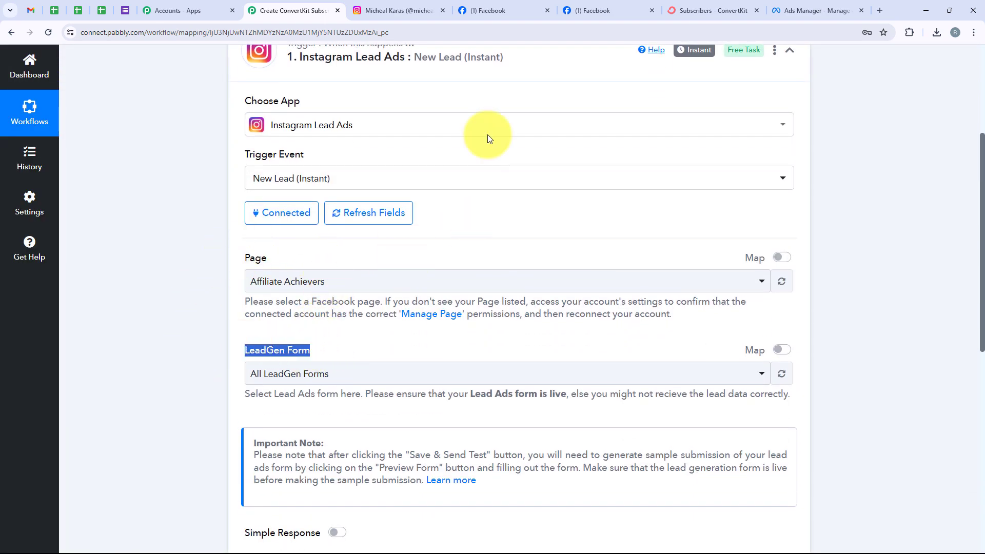
pyautogui.click(480, 9)
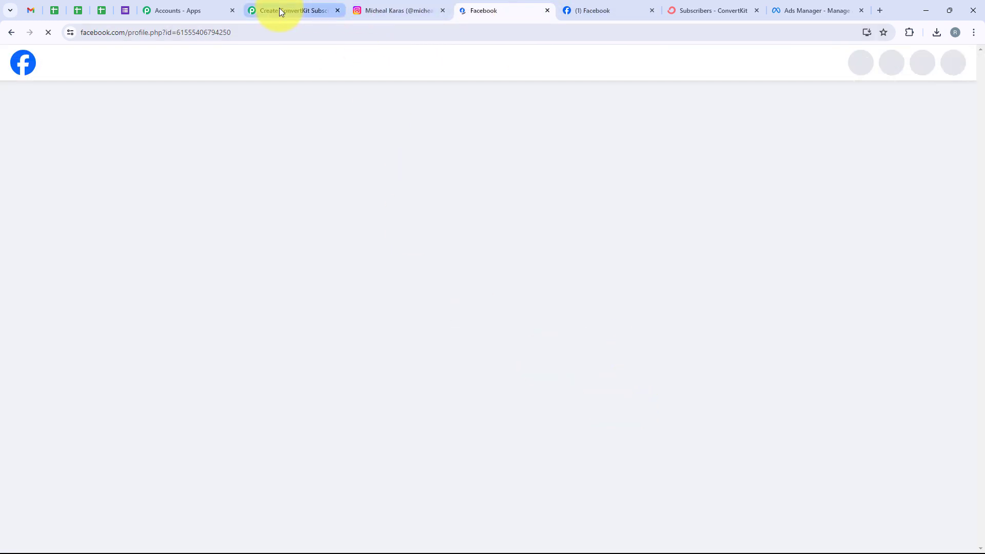
pyautogui.click(279, 10)
# Step: Search 'pea' to select Peak Performance Physio as the page, and keep the Instagram Lead Ads form
pyautogui.click(314, 286)
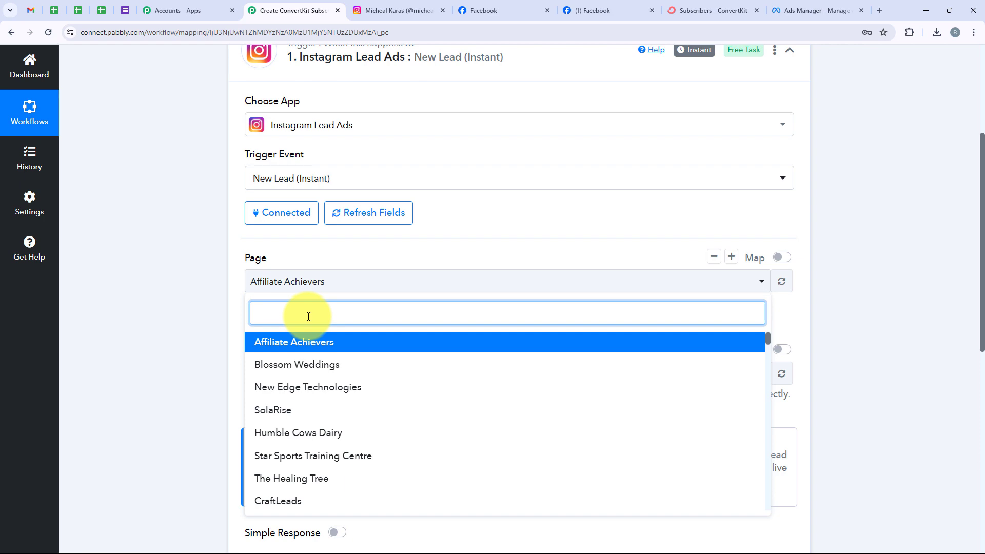
pyautogui.write('peak')
pyautogui.click(309, 344)
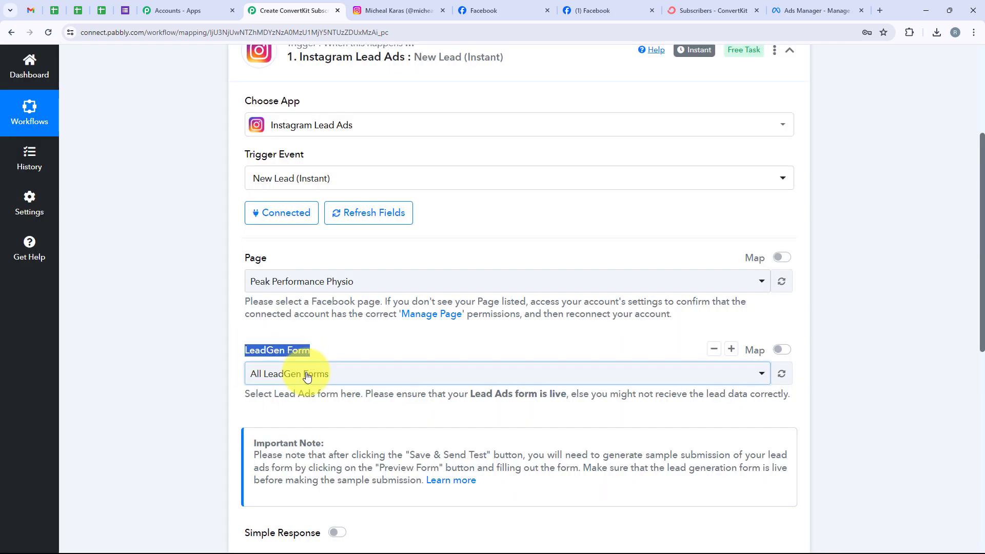
pyautogui.click(308, 374)
pyautogui.scroll(-2, 352, 301)
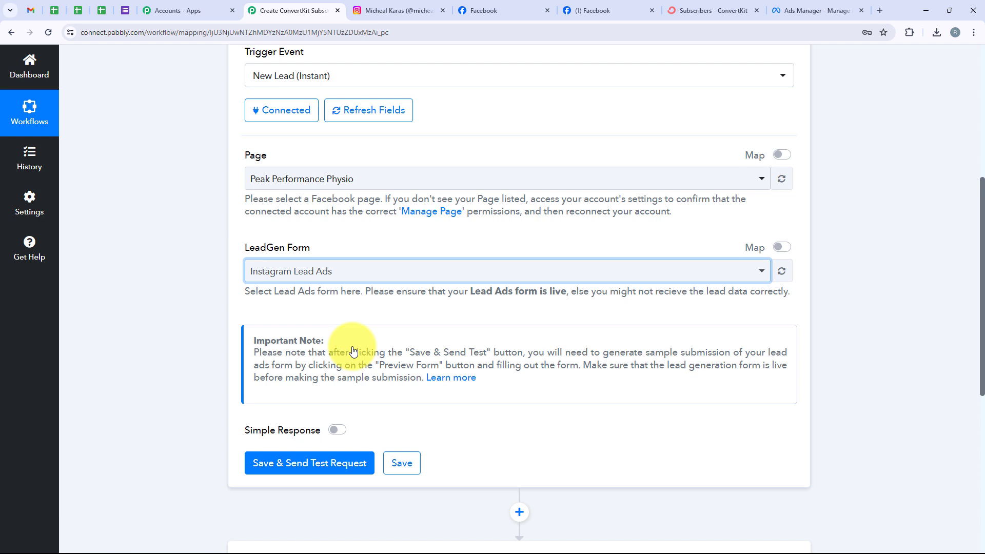
pyautogui.click(336, 271)
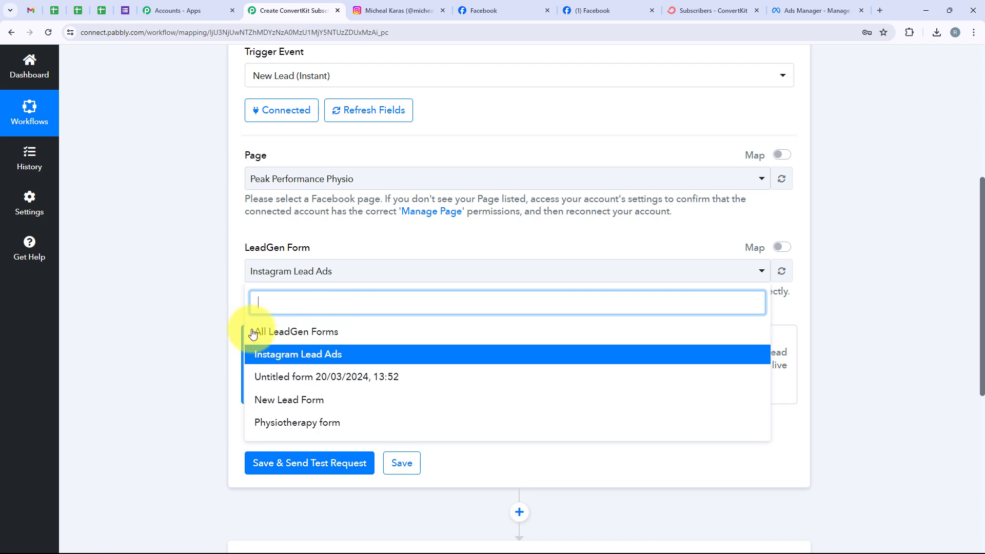
pyautogui.click(194, 288)
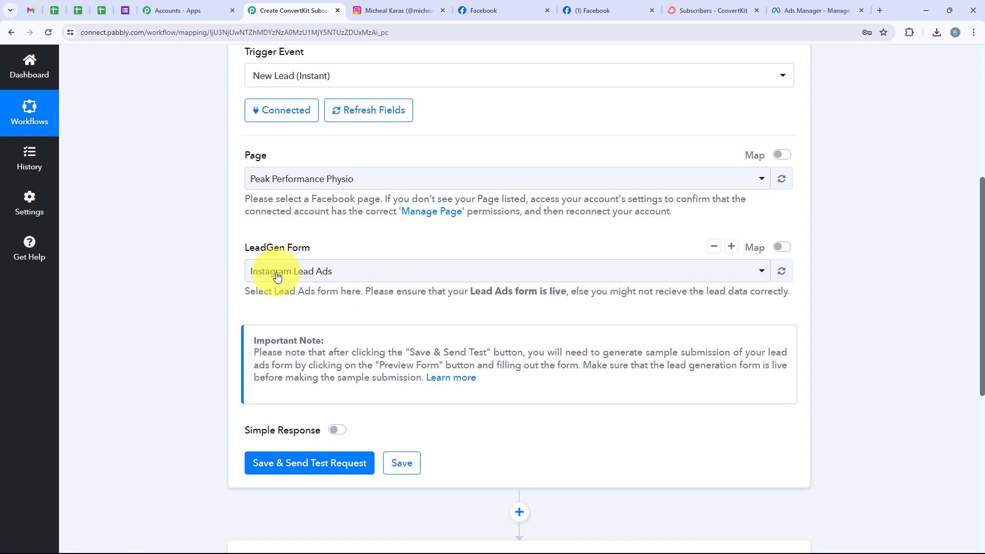
# Step: Save the trigger and send a test request, leaving it waiting for a test submission
pyautogui.click(319, 461)
pyautogui.scroll(-1, 322, 307)
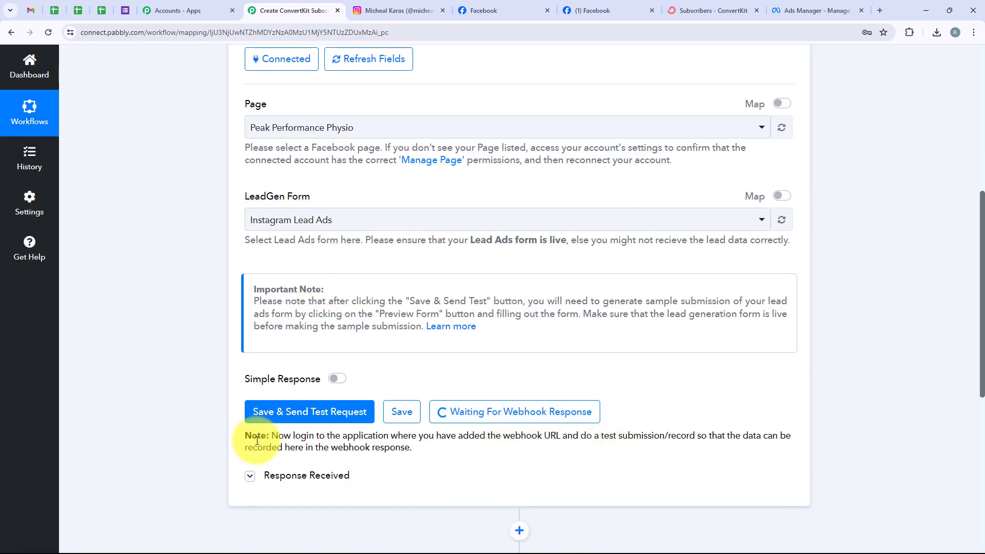
pyautogui.moveTo(580, 436); pyautogui.dragTo(694, 435)
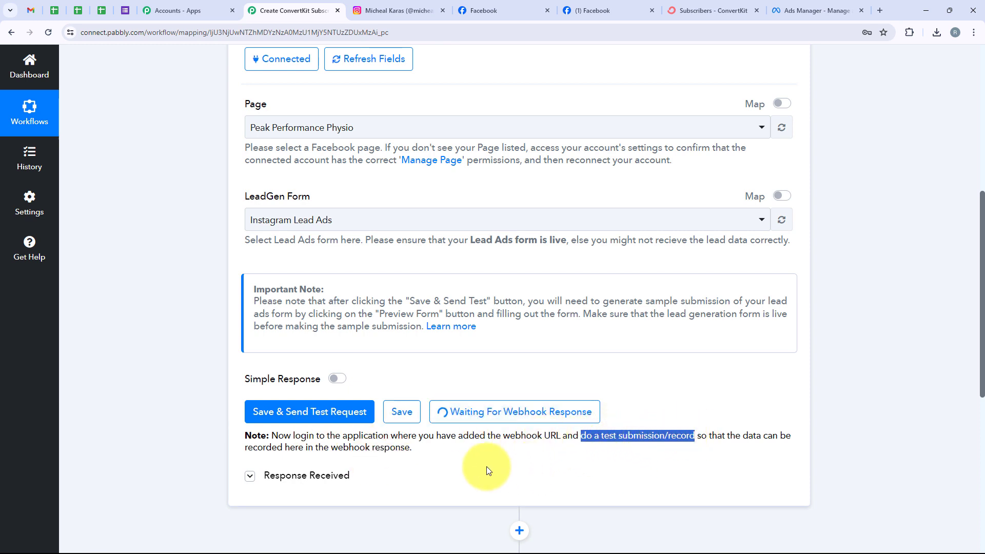
# Step: Check the New Leads ad in Ads Manager, return to Pabbly, and open a blank browser tab
pyautogui.click(803, 10)
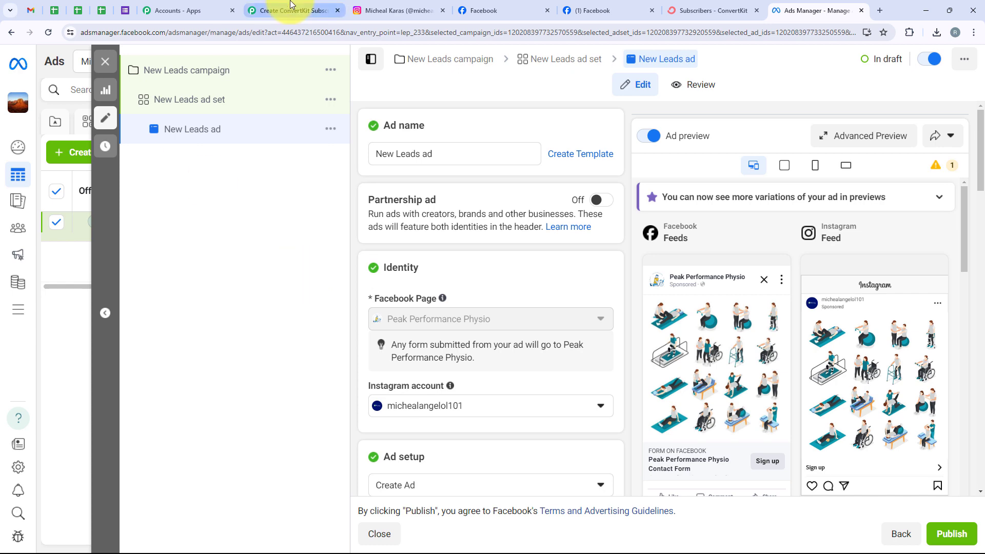
pyautogui.click(277, 10)
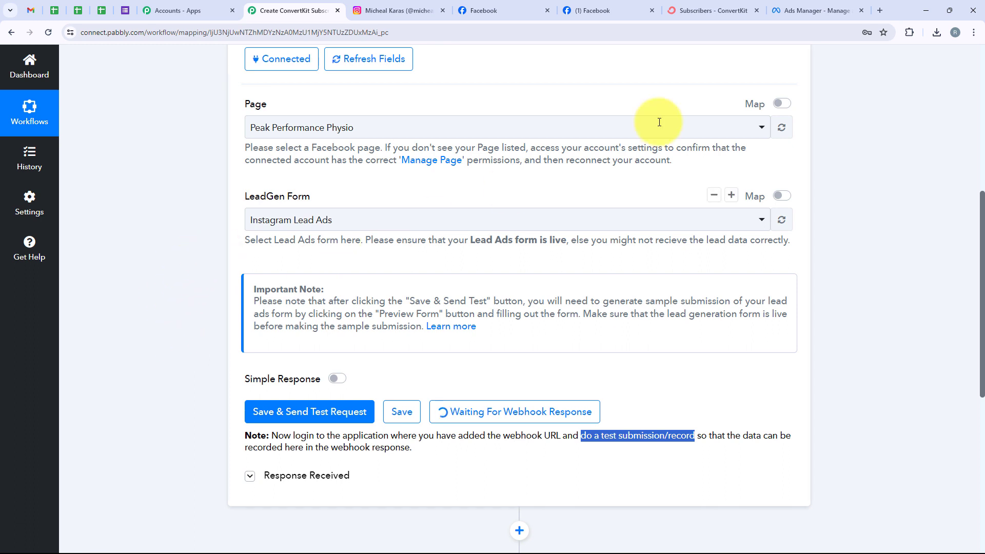
pyautogui.click(878, 11)
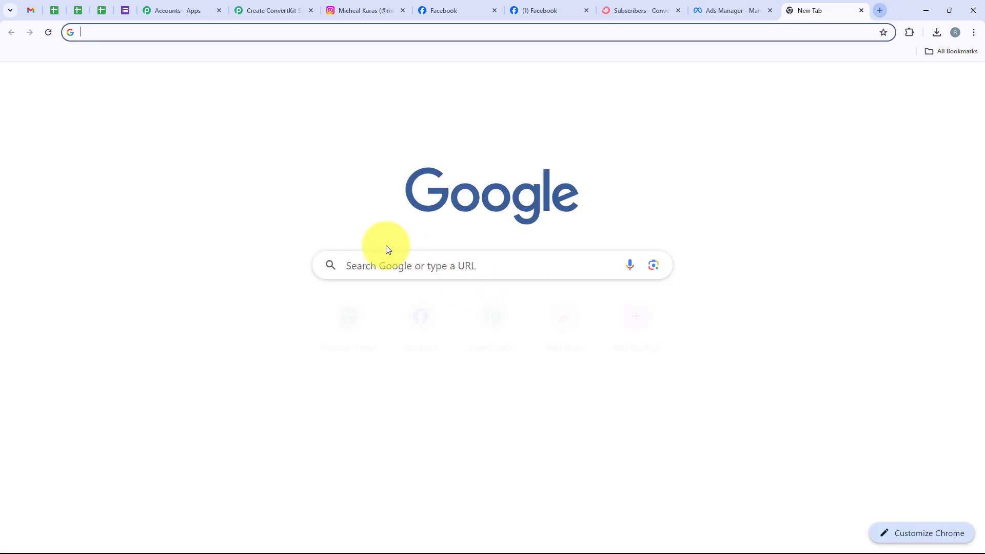
# Step: Search Google for 'meta for developers' and open the Lead Ads Testing Tool under More > Tools
pyautogui.click(389, 266)
pyautogui.write('Meta for developers')
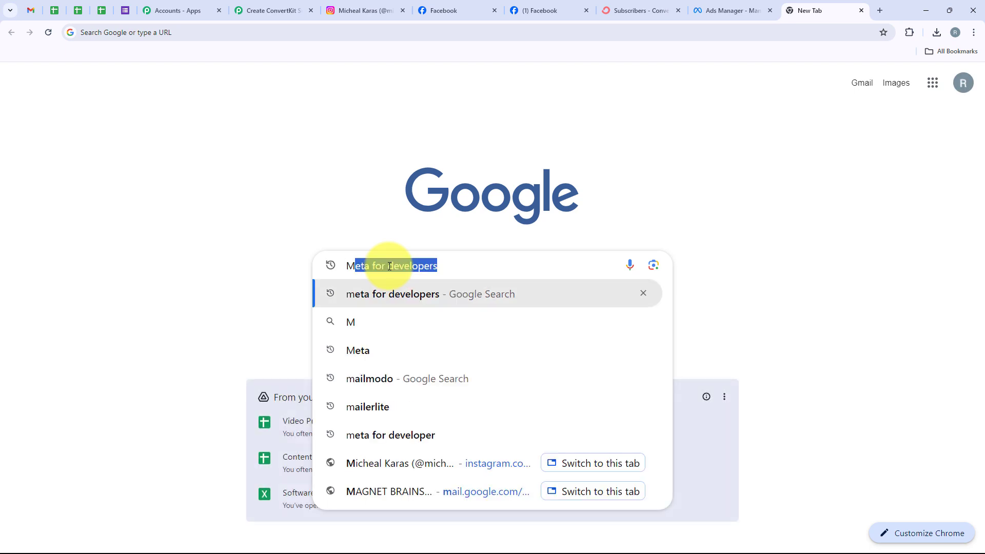
pyautogui.press('Return')
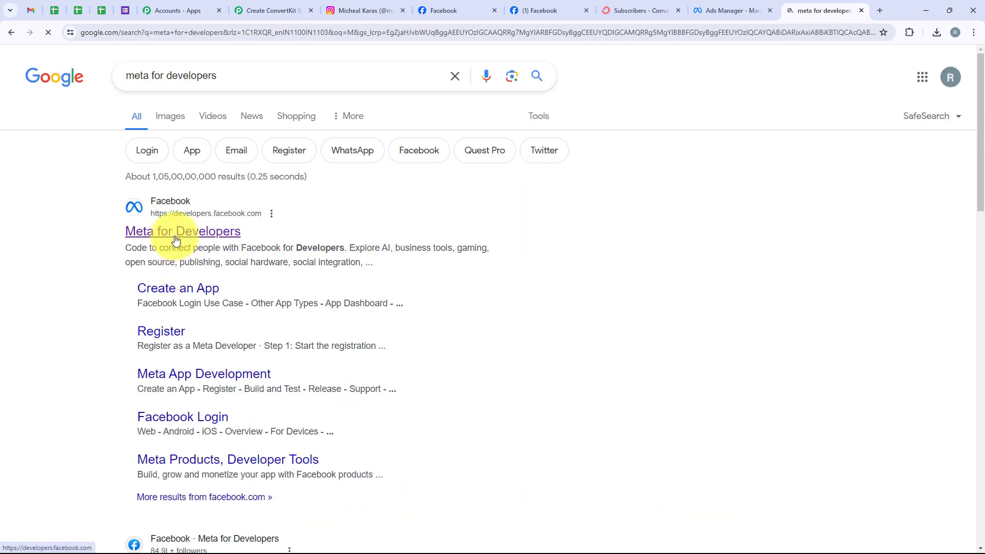
pyautogui.click(176, 234)
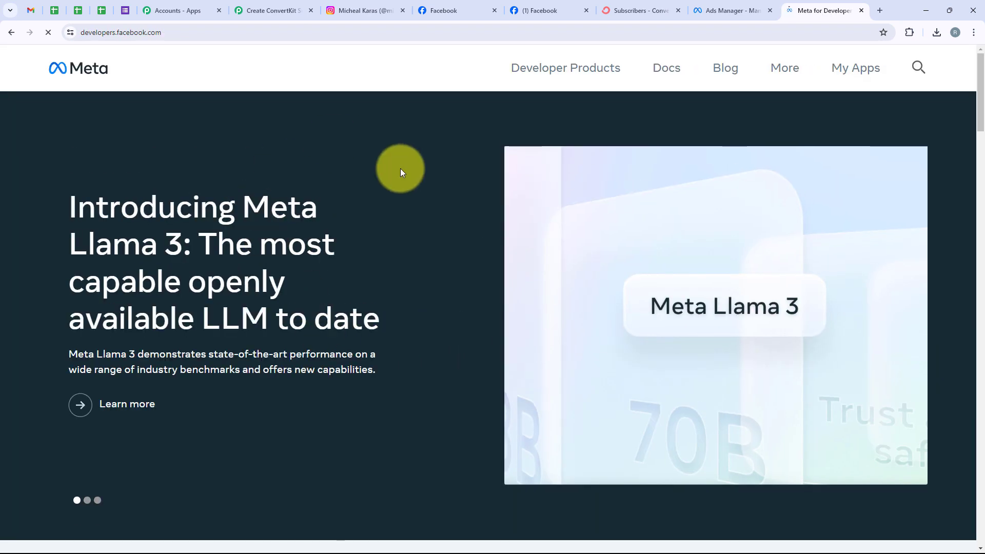
pyautogui.click(781, 77)
pyautogui.click(608, 213)
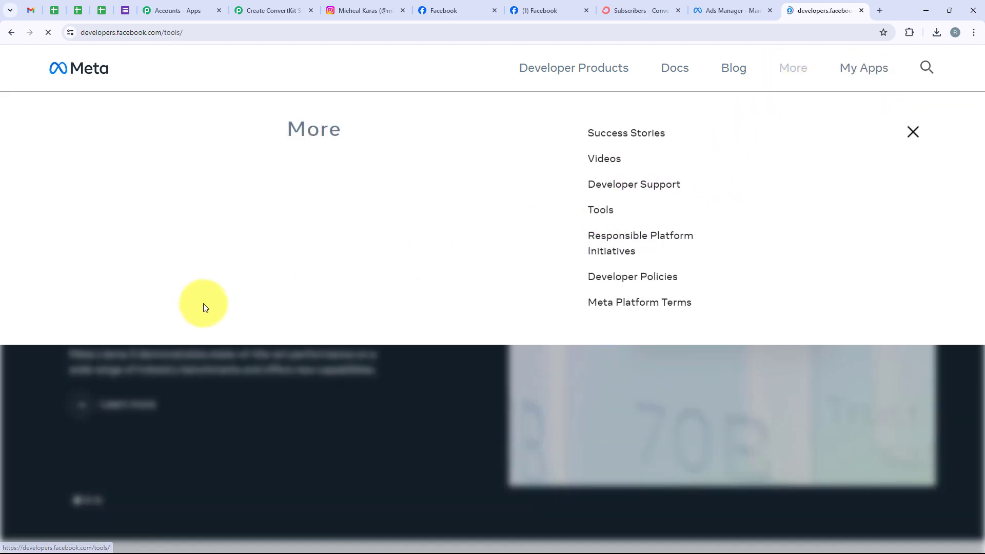
pyautogui.scroll(-4, 204, 306)
pyautogui.scroll(-1, 203, 303)
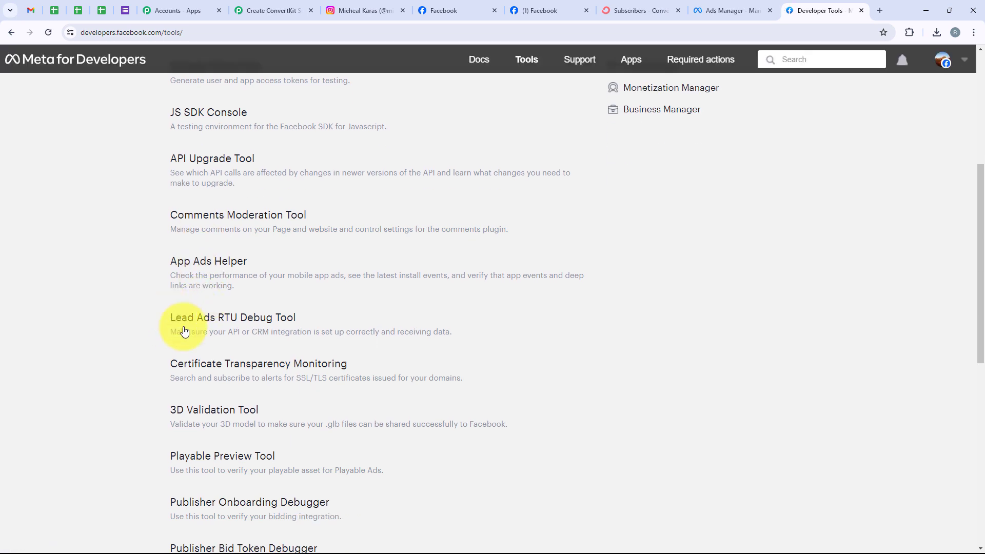
pyautogui.click(239, 318)
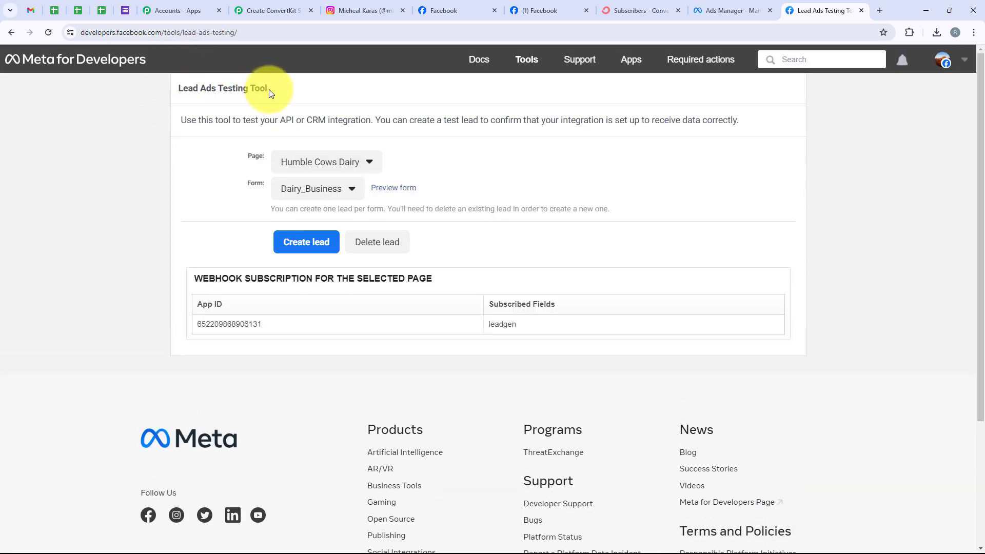
# Step: Select page Peak Performance Physio and form Instagram Lead Ads in the testing tool
pyautogui.moveTo(269, 89); pyautogui.dragTo(174, 95)
pyautogui.click(200, 178)
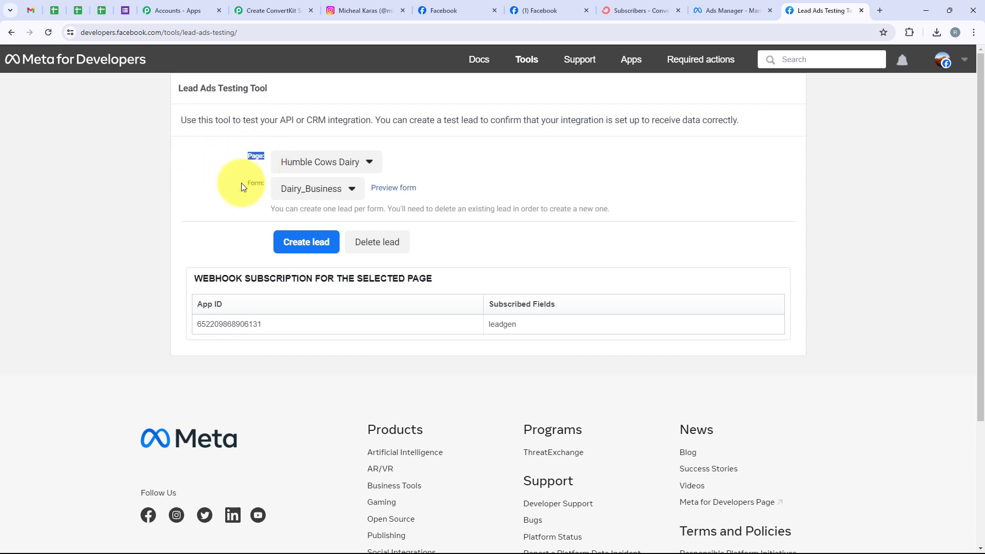
pyautogui.moveTo(241, 182); pyautogui.dragTo(275, 184)
pyautogui.click(279, 168)
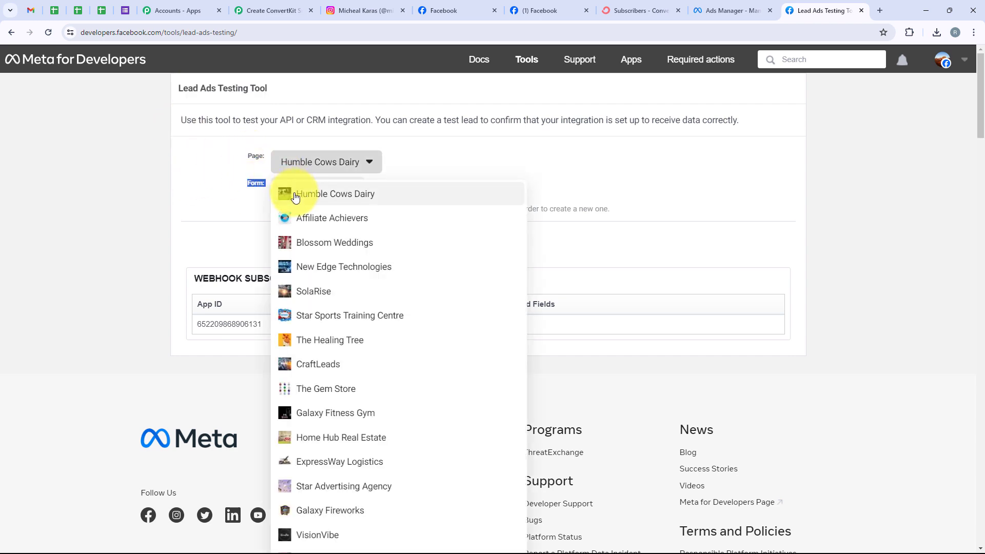
pyautogui.hotkey('ctrl', 'f')
pyautogui.write('peak')
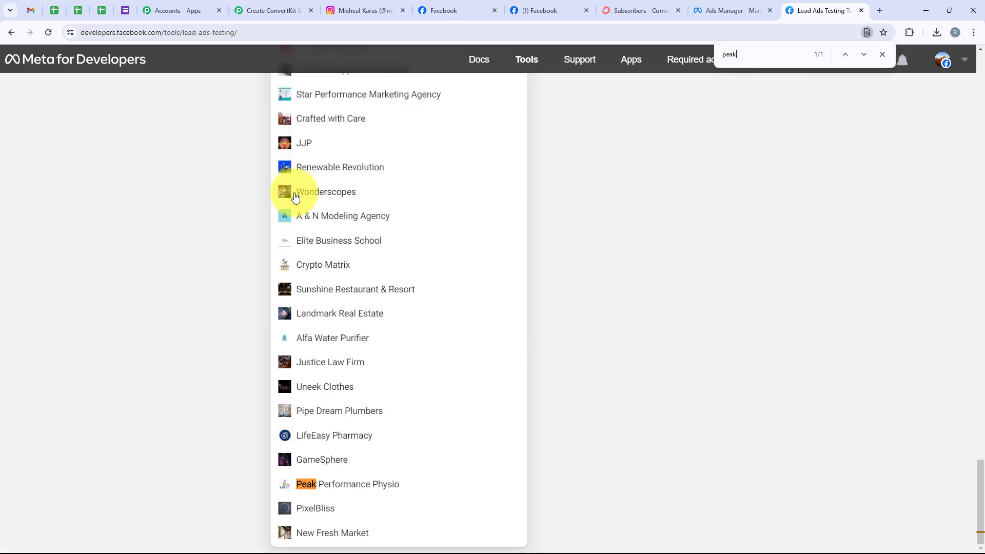
pyautogui.click(301, 480)
pyautogui.scroll(3, 238, 412)
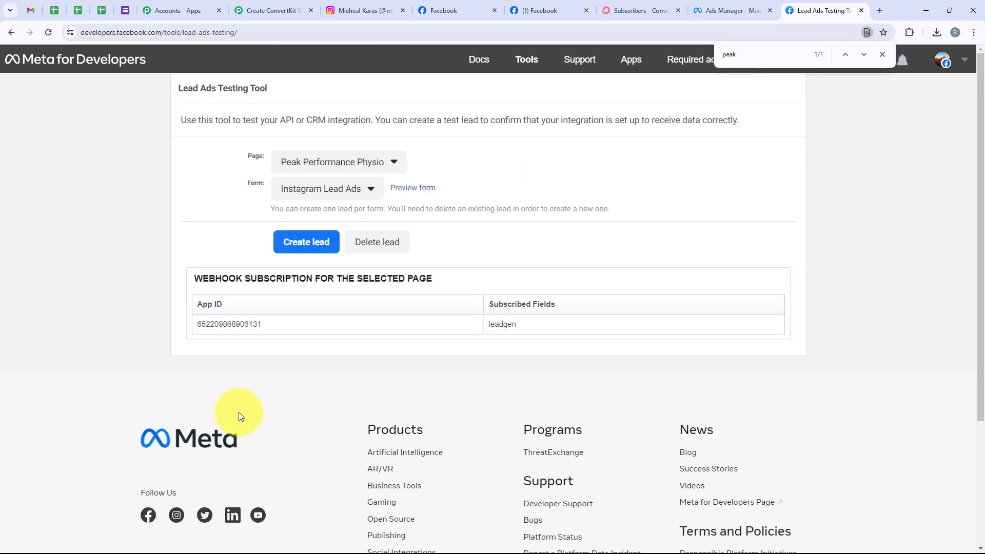
pyautogui.click(336, 192)
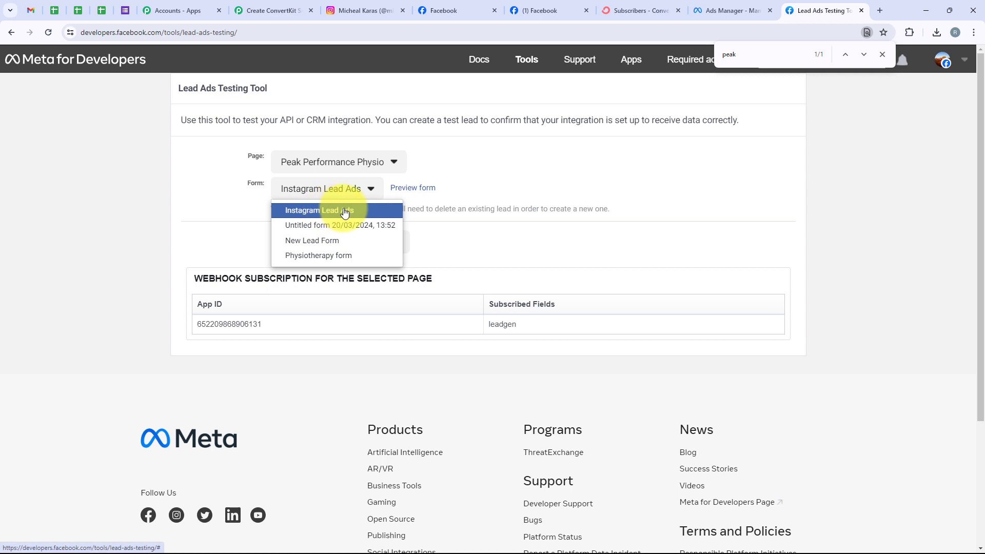
pyautogui.click(351, 205)
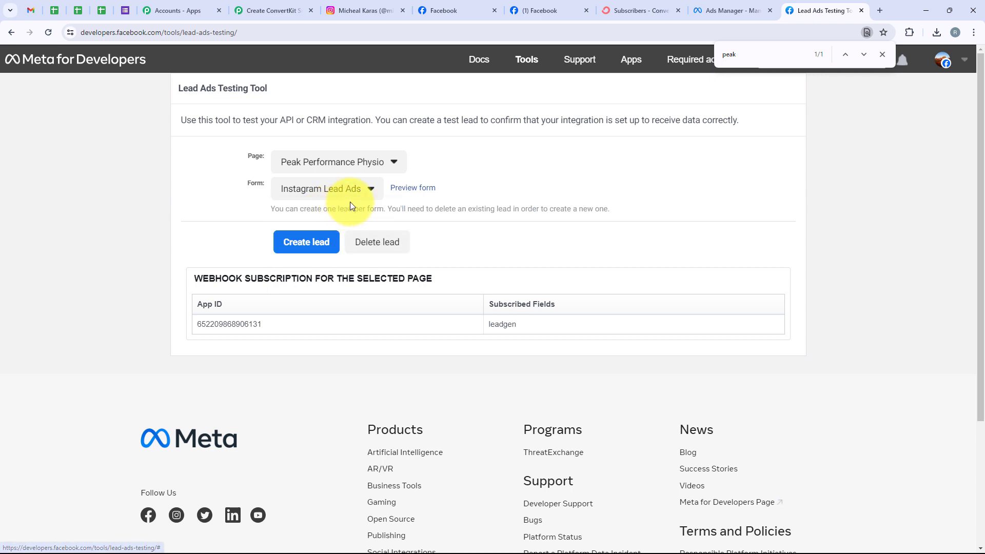
# Step: Preview the lead form and enter a demo first name, last name and e-mail address
pyautogui.click(434, 193)
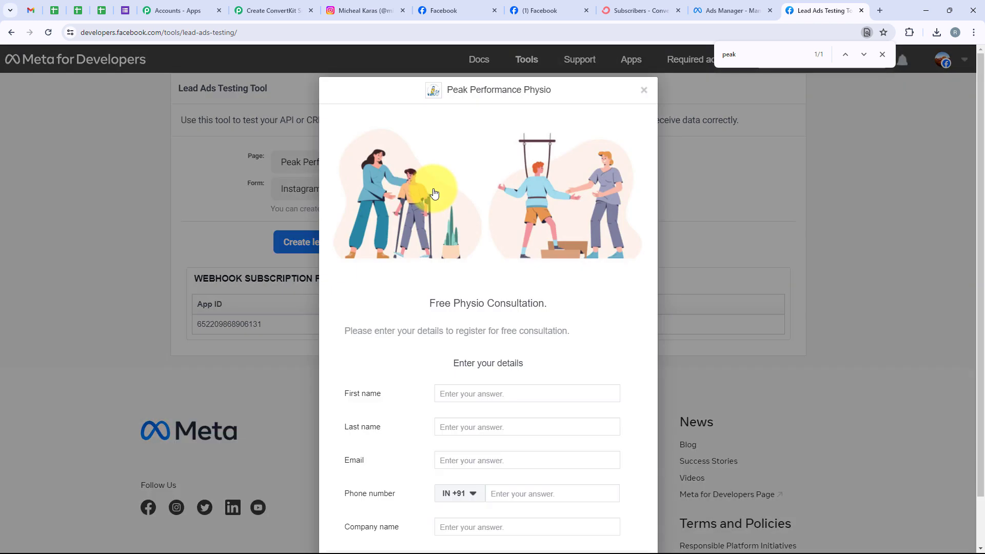
pyautogui.scroll(-1, 426, 374)
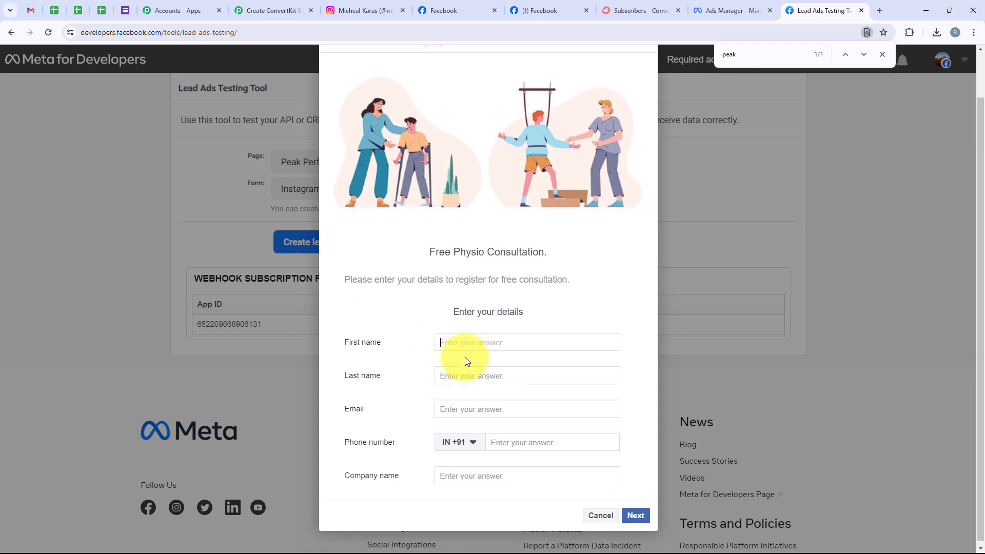
pyautogui.write('d')
pyautogui.click(466, 365)
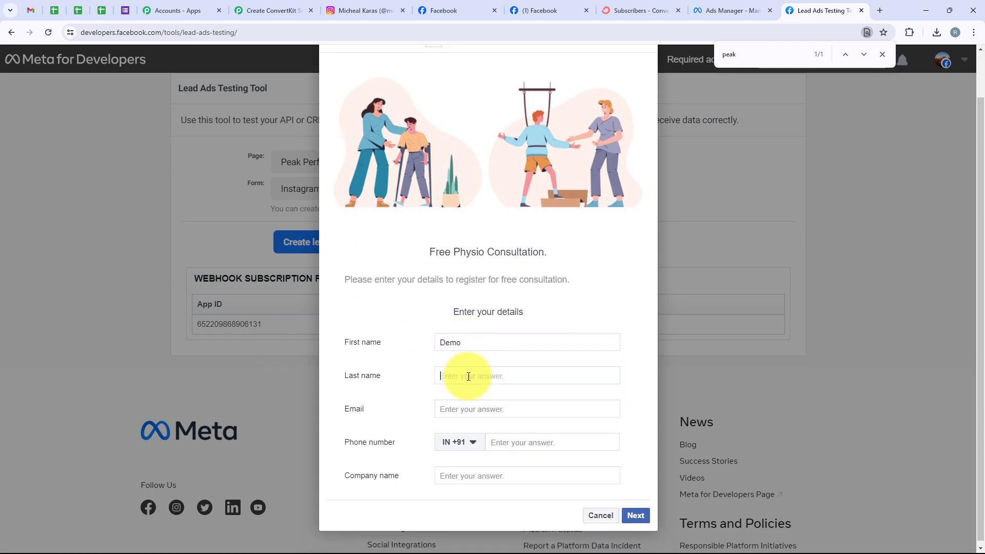
pyautogui.write('u')
pyautogui.click(459, 400)
pyautogui.click(462, 409)
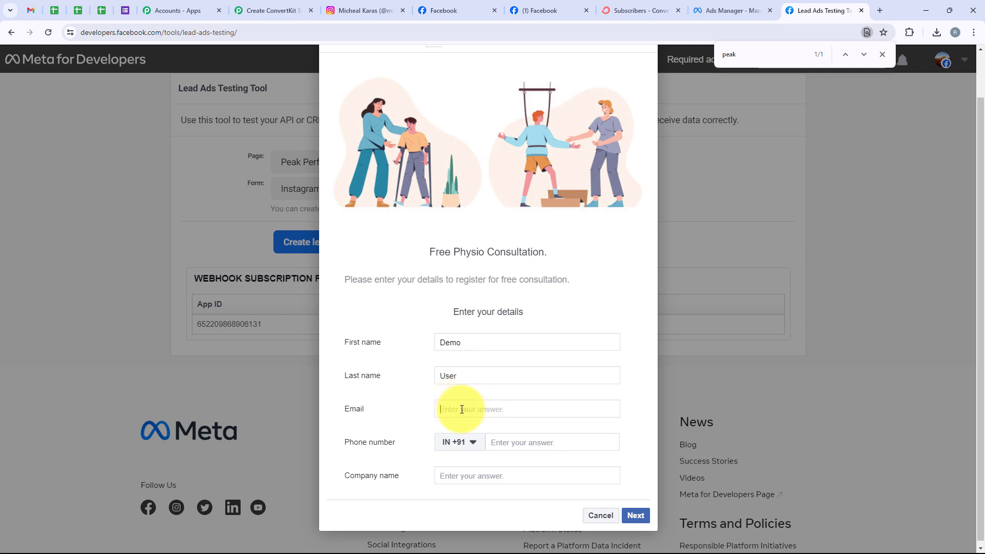
pyautogui.write('d')
pyautogui.click(458, 455)
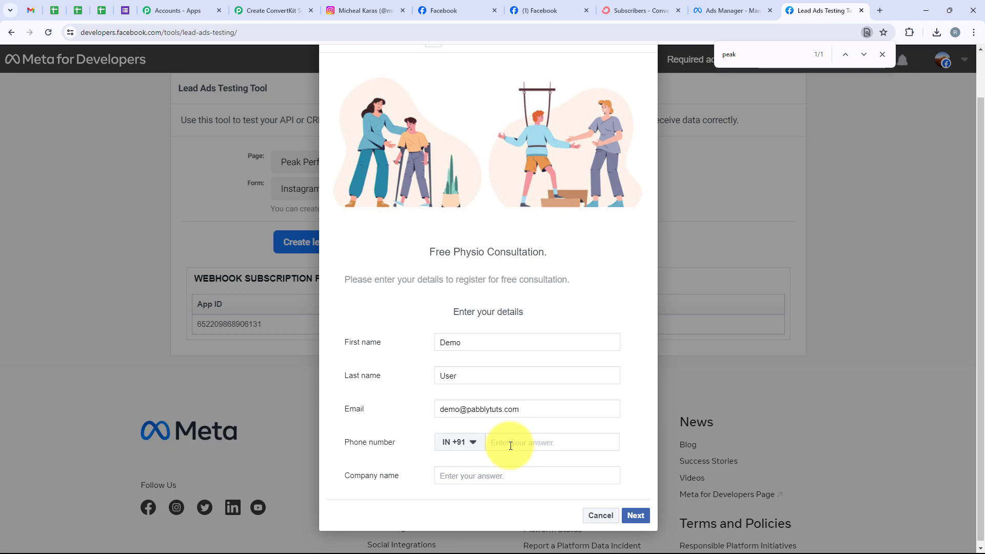
# Step: Add a phone number and company Pabbly, then submit the test lead
pyautogui.click(511, 446)
pyautogui.write('99999 99999')
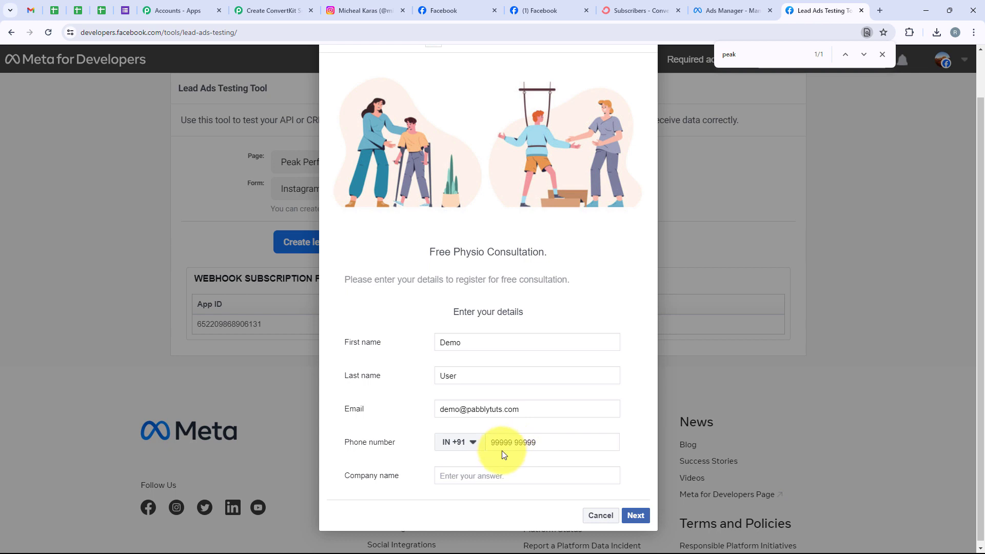
pyautogui.click(496, 486)
pyautogui.write('p')
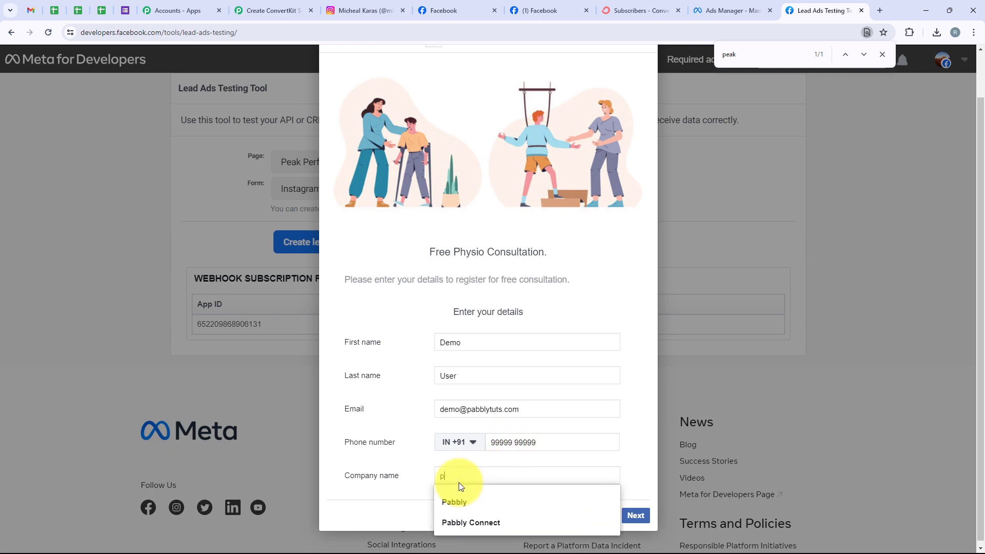
pyautogui.click(460, 507)
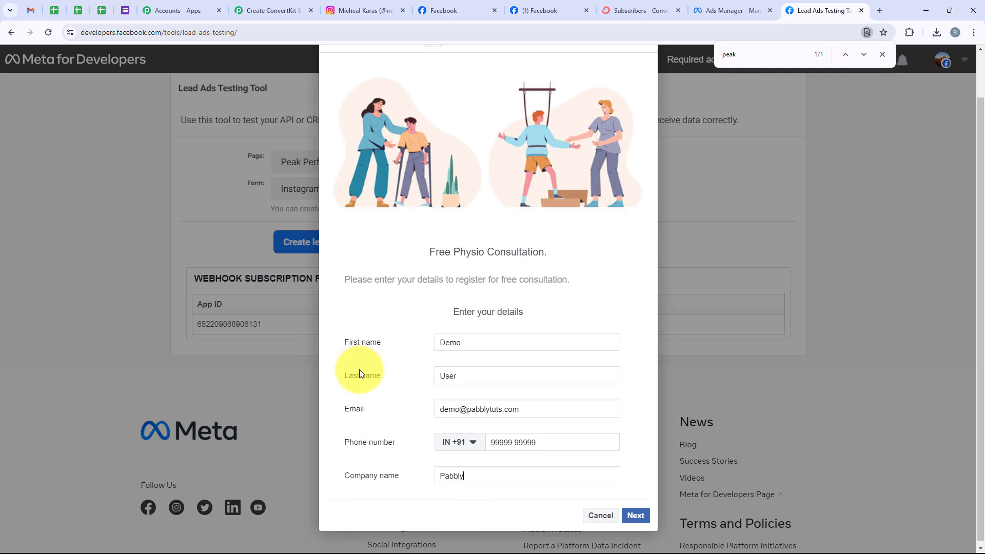
pyautogui.click(635, 516)
pyautogui.click(629, 392)
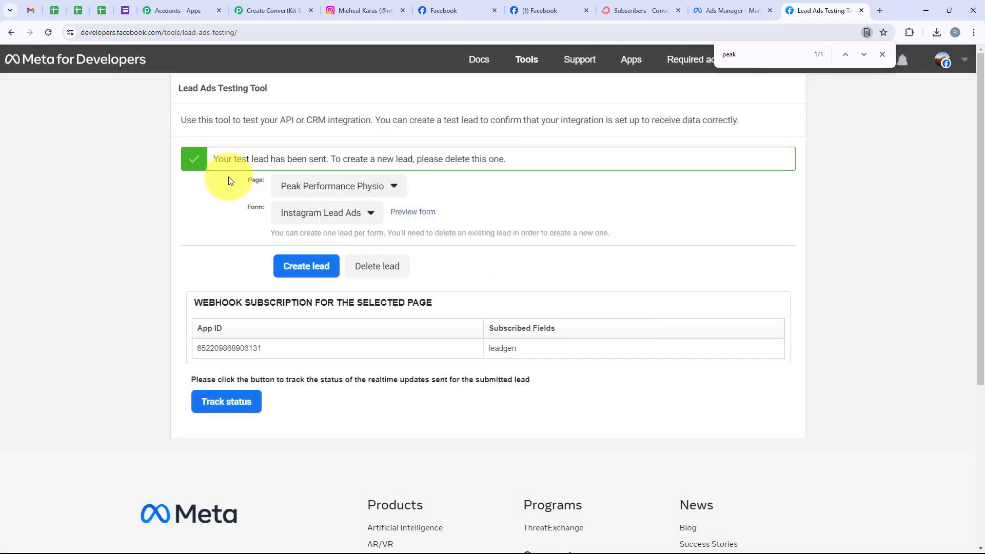
pyautogui.moveTo(213, 157); pyautogui.dragTo(328, 159)
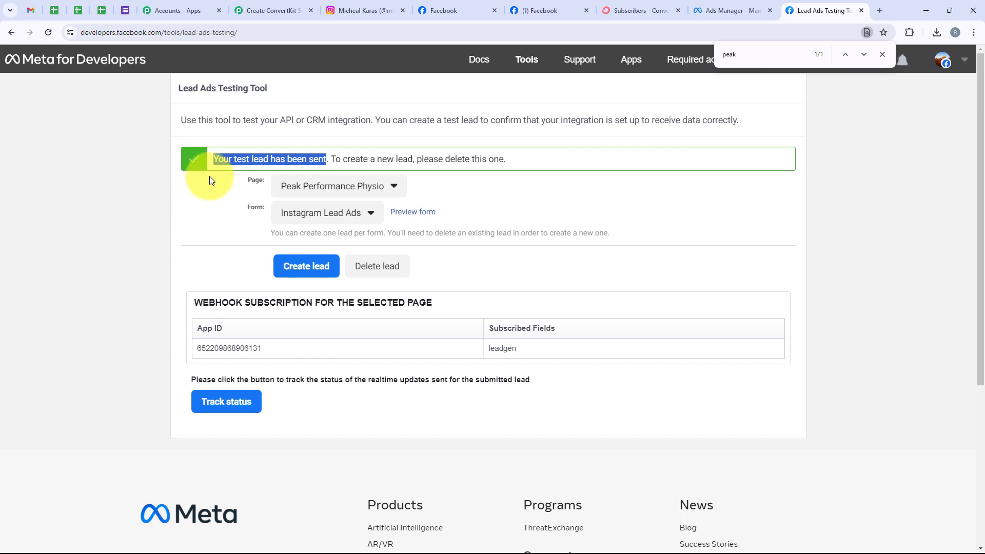
# Step: Review the captured first name, last name, e-mail, phone and company in the trigger response
pyautogui.click(263, 10)
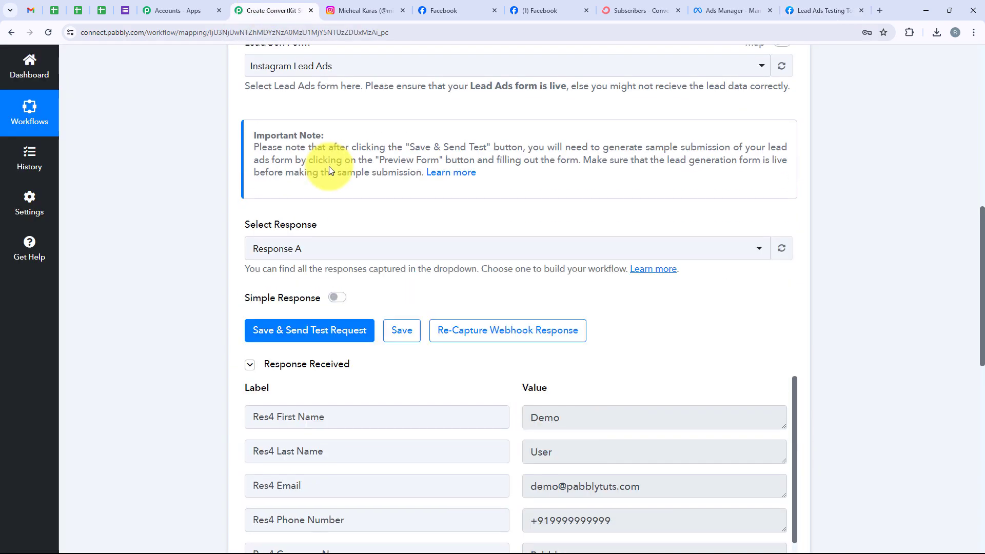
pyautogui.scroll(-3, 328, 167)
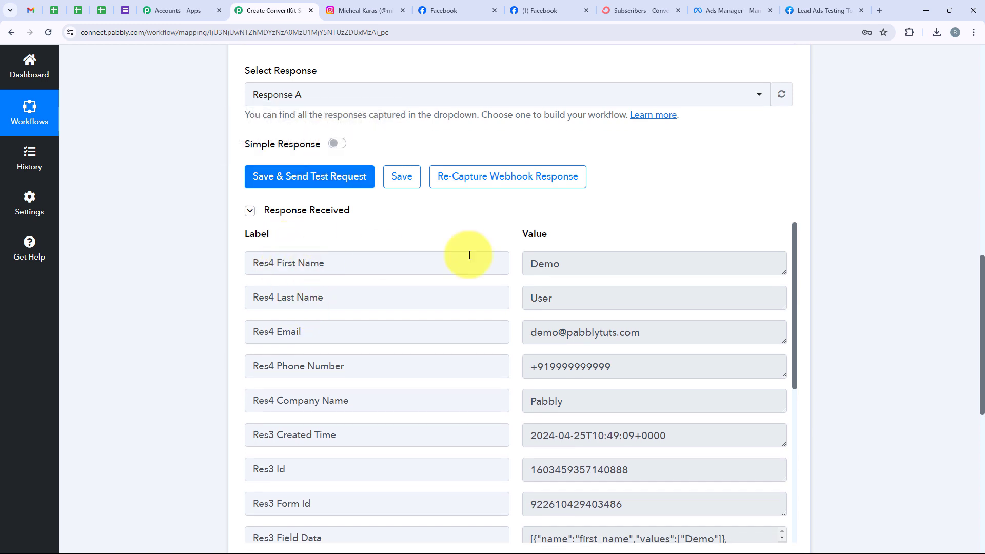
pyautogui.doubleClick(534, 274)
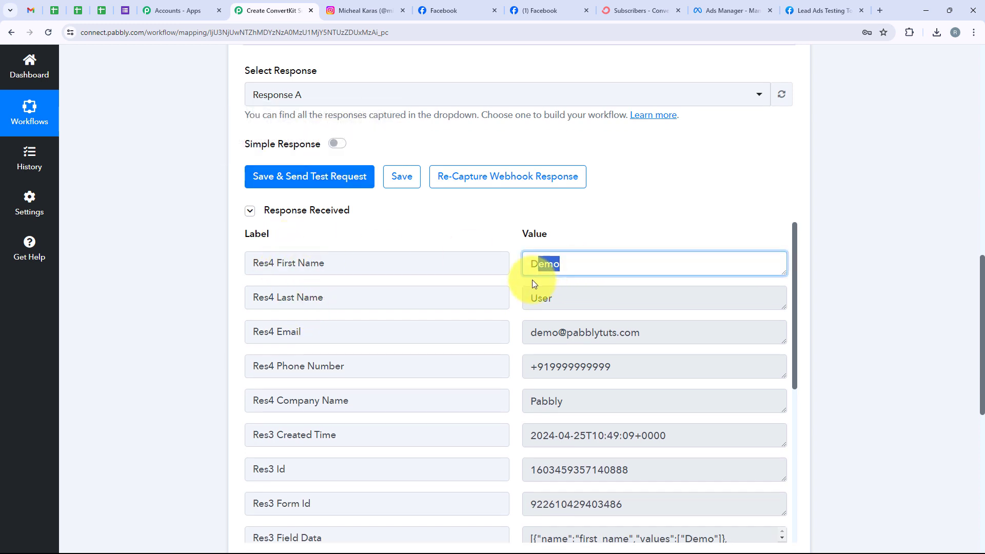
pyautogui.click(559, 301)
pyautogui.click(538, 334)
pyautogui.click(533, 367)
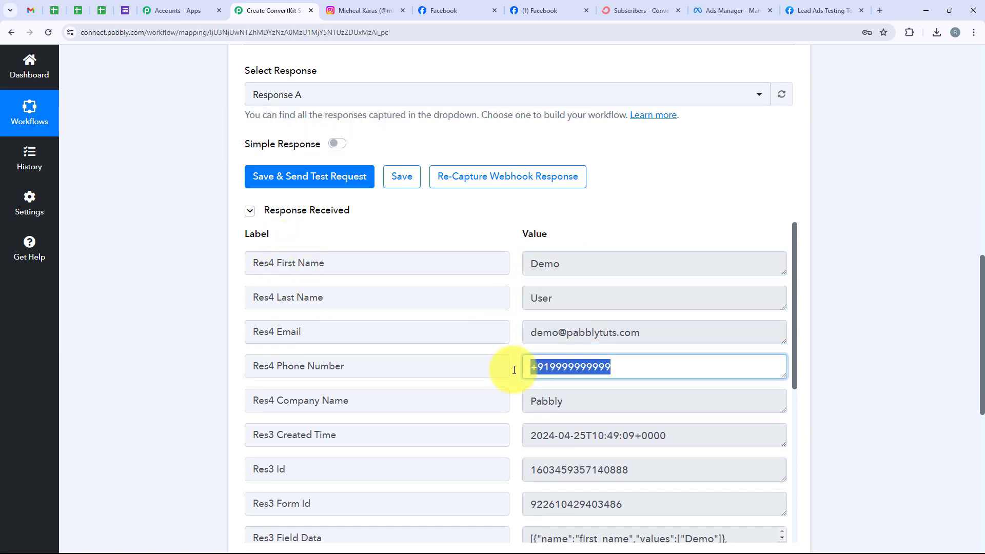
pyautogui.click(534, 404)
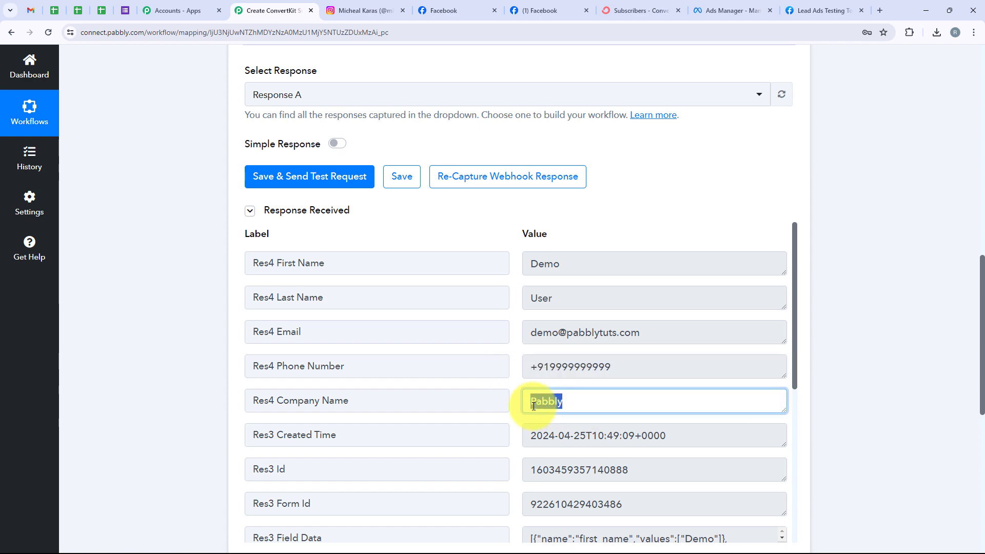
# Step: Collapse the Instagram Lead Ads trigger step
pyautogui.scroll(9, 214, 243)
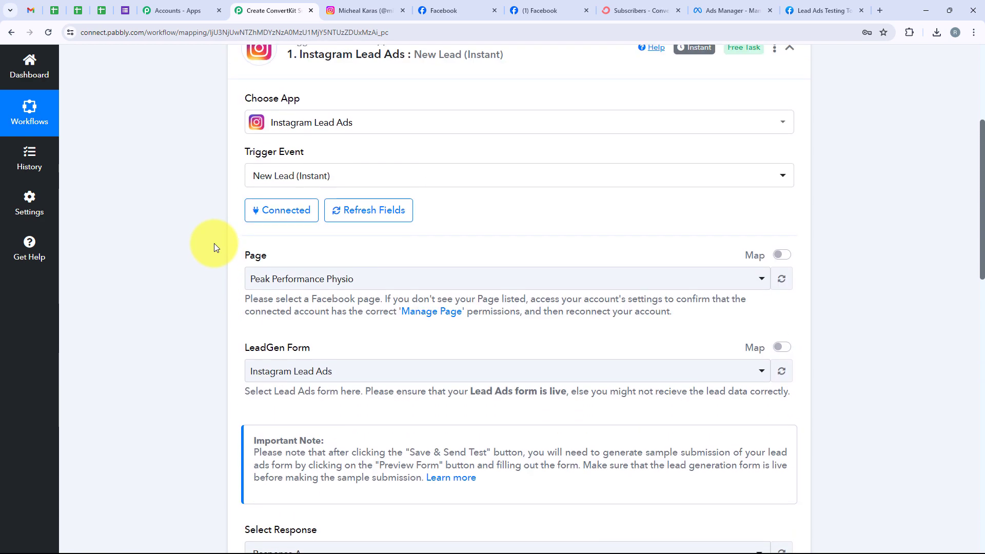
pyautogui.scroll(5, 214, 243)
pyautogui.click(315, 250)
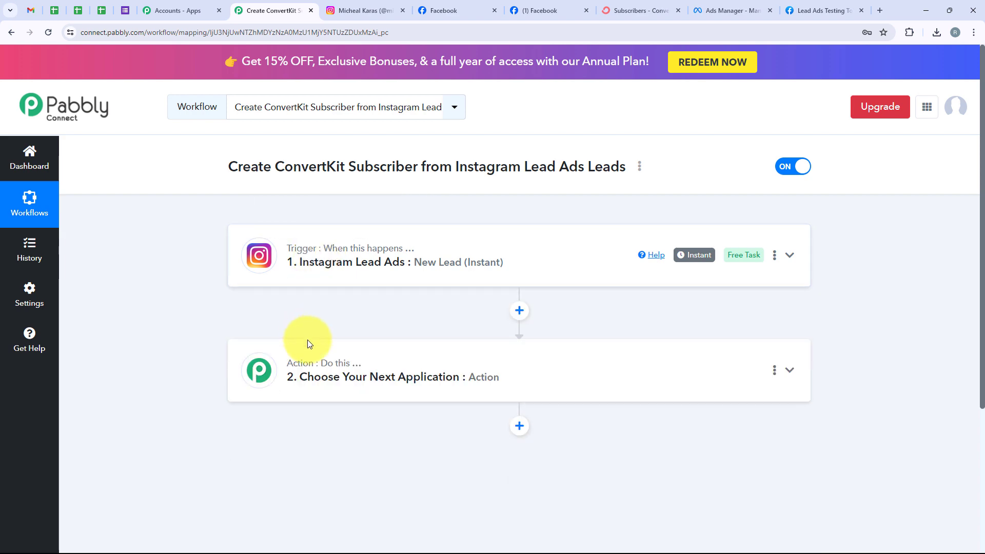
# Step: Set the action app to ConvertKit with action event Add Subscriber to a Form
pyautogui.click(308, 343)
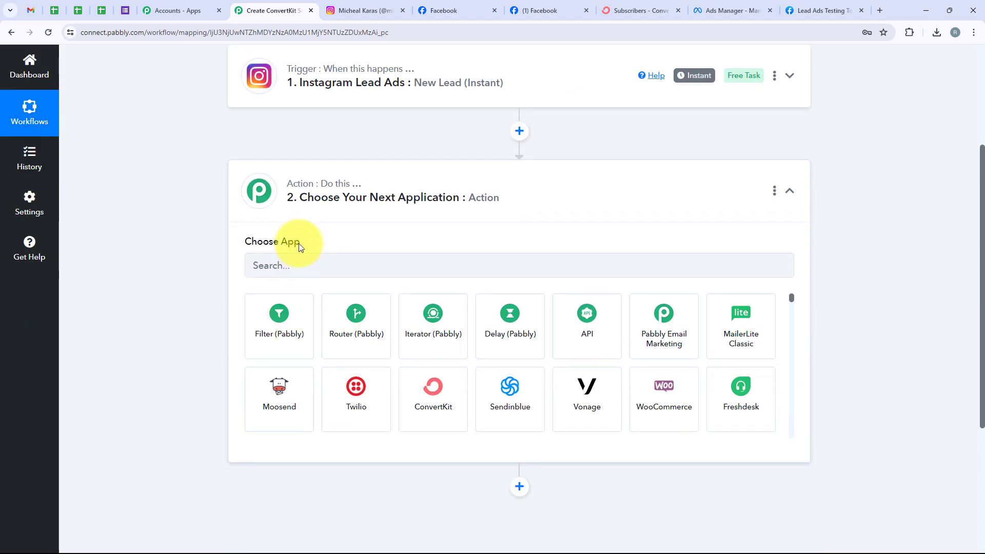
pyautogui.click(298, 266)
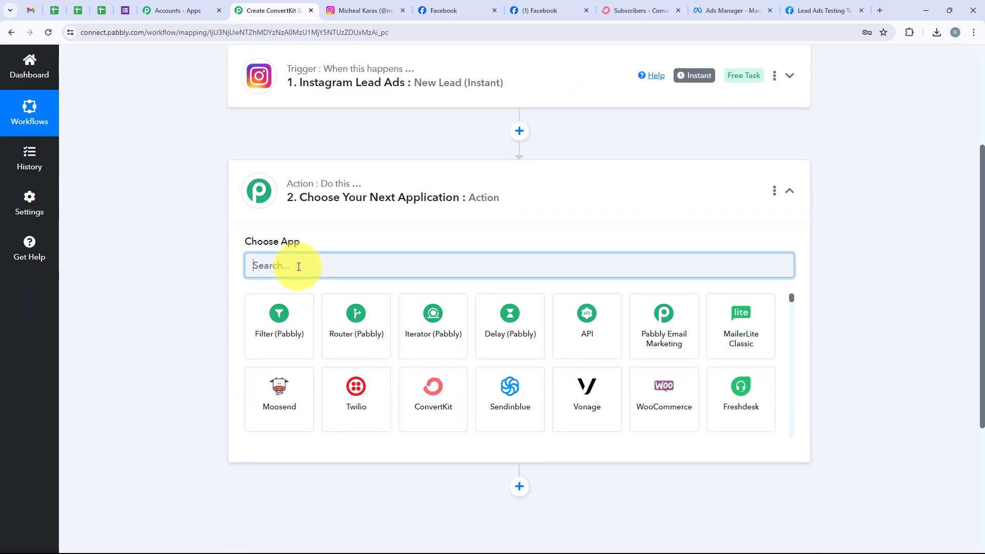
pyautogui.write('Conv')
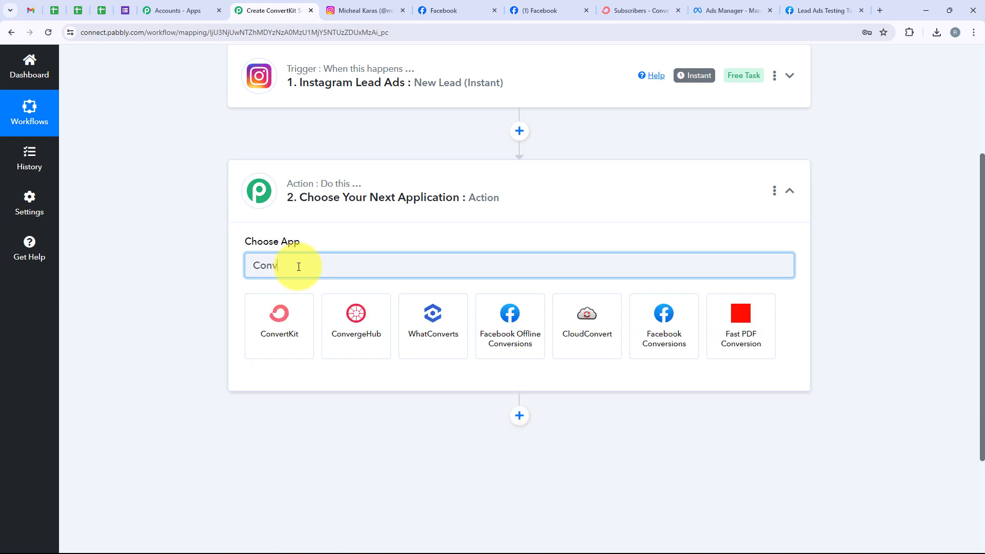
pyautogui.write('ertKit')
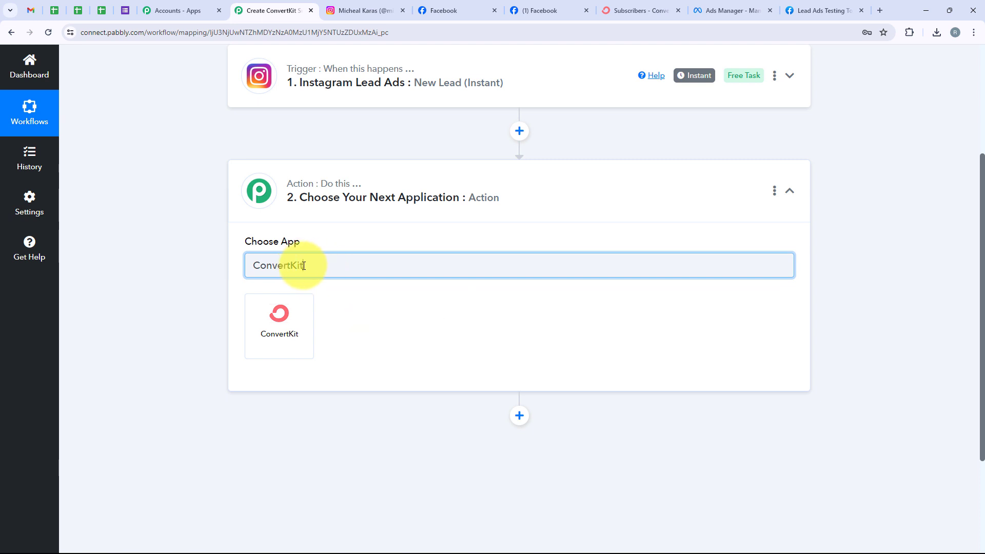
pyautogui.moveTo(303, 265); pyautogui.dragTo(237, 265)
pyautogui.click(268, 345)
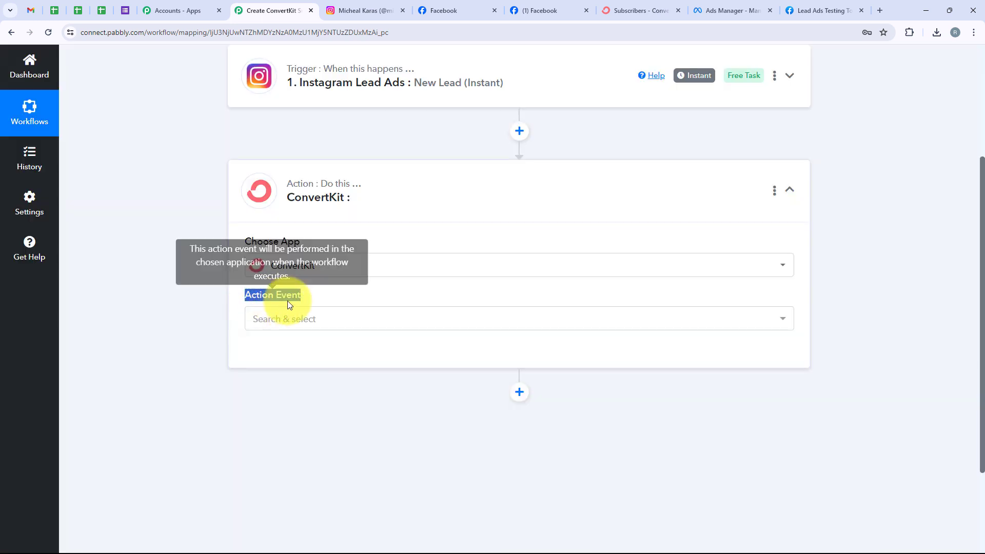
pyautogui.click(290, 317)
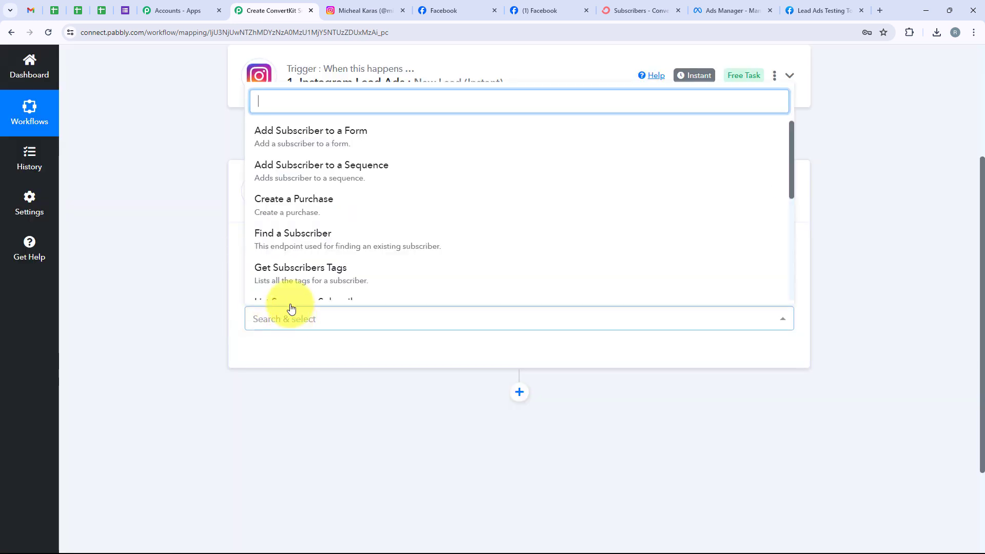
pyautogui.click(364, 132)
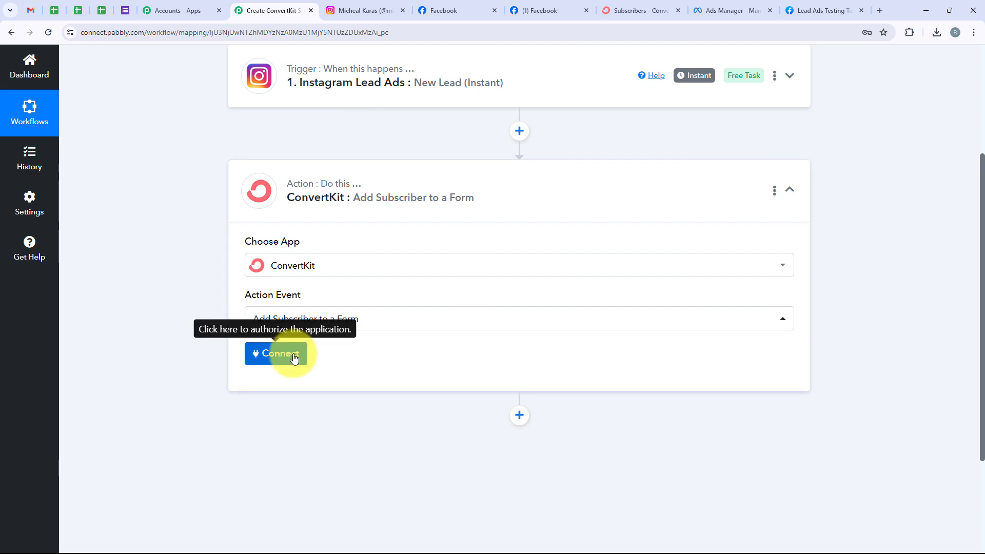
pyautogui.click(294, 359)
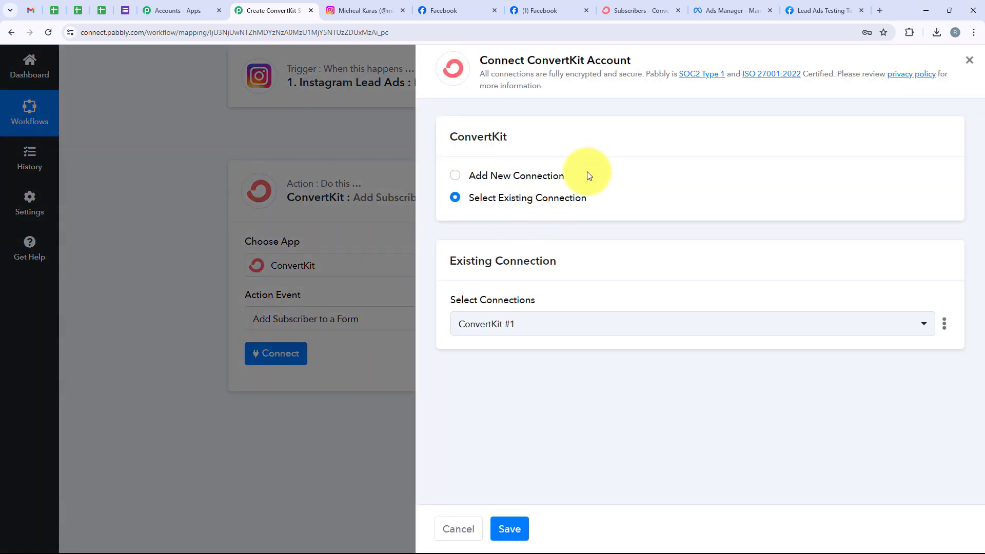
# Step: Choose Add New Connection to create the ConvertKit #2 connection
pyautogui.moveTo(582, 179); pyautogui.dragTo(472, 176)
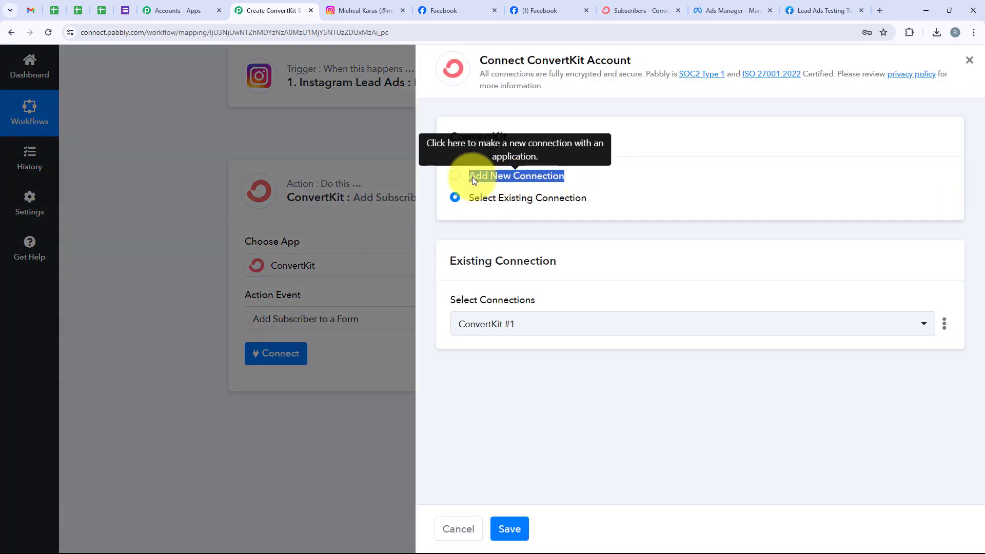
pyautogui.moveTo(604, 202); pyautogui.dragTo(477, 203)
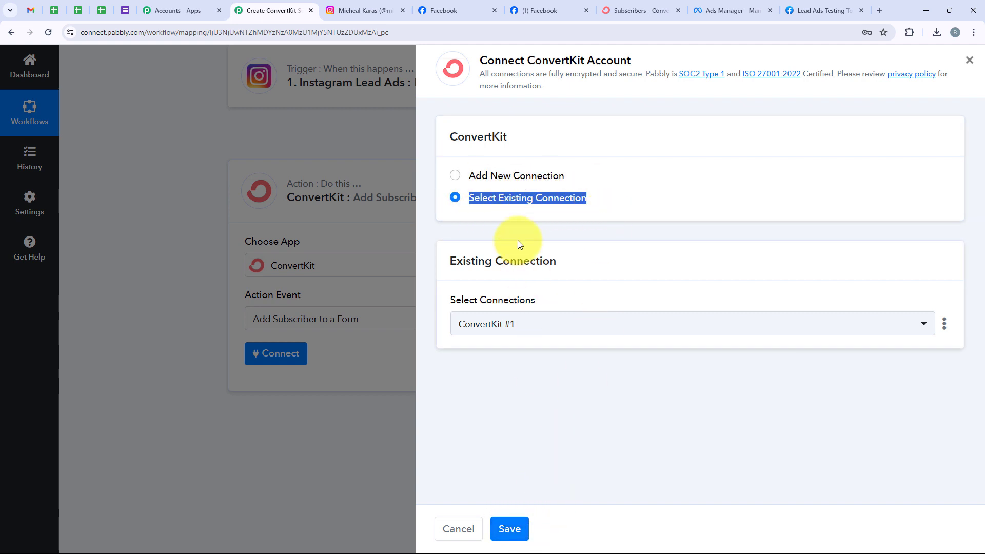
pyautogui.click(502, 176)
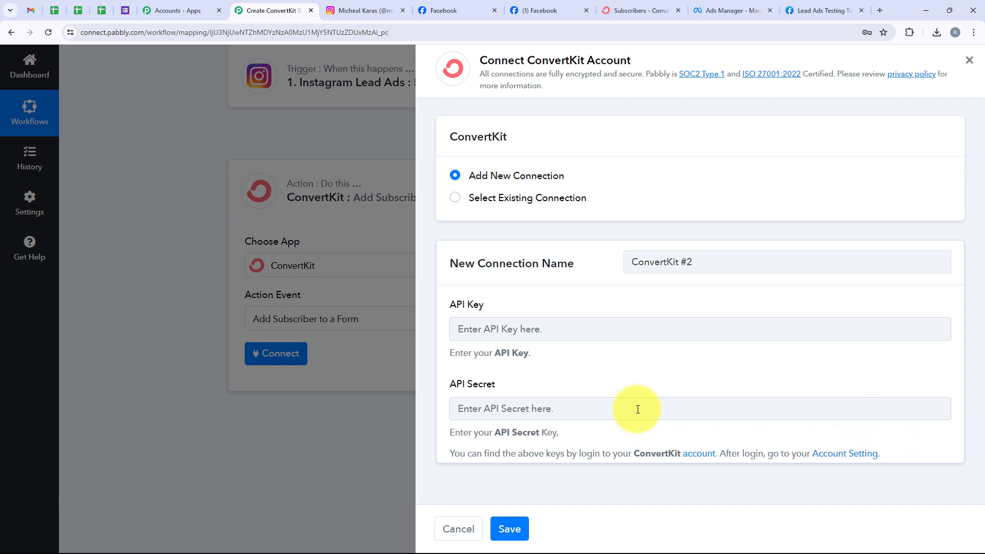
# Step: Copy the API key from ConvertKit's Settings > Advanced page
pyautogui.click(846, 454)
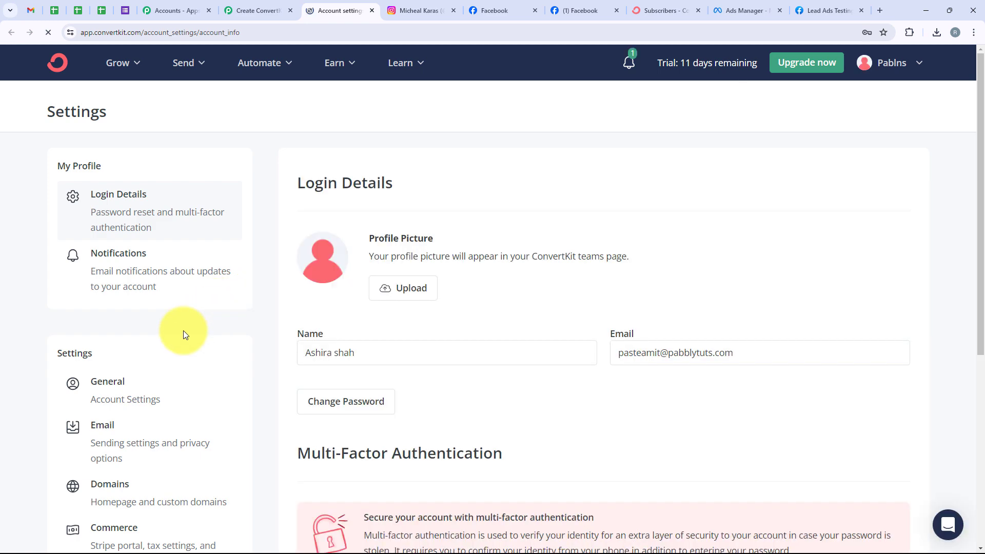
pyautogui.scroll(-5, 183, 338)
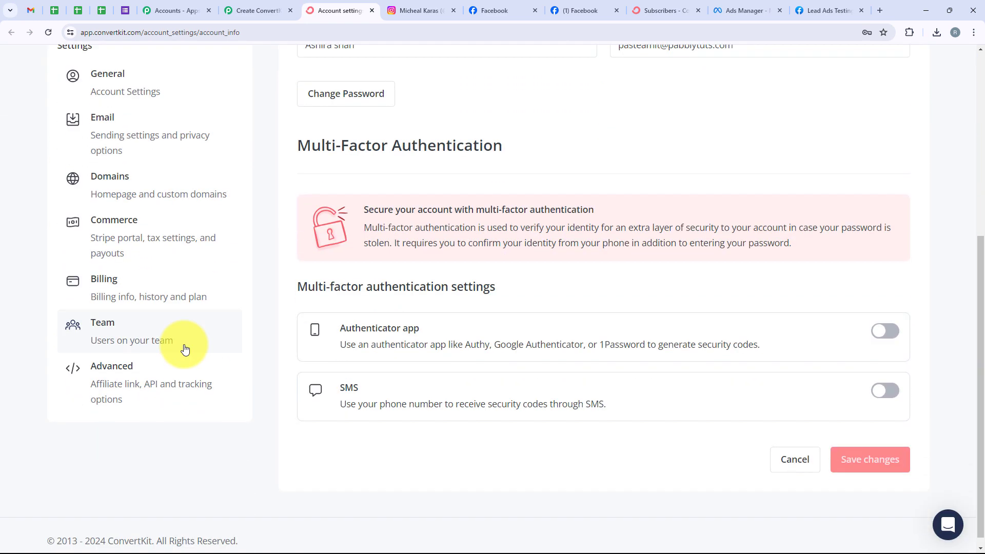
pyautogui.click(122, 370)
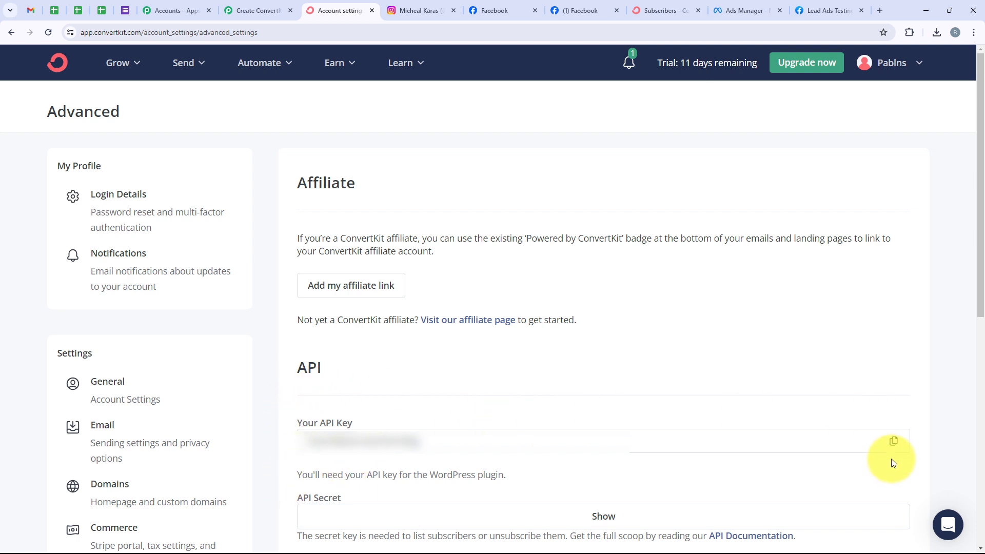
pyautogui.click(892, 443)
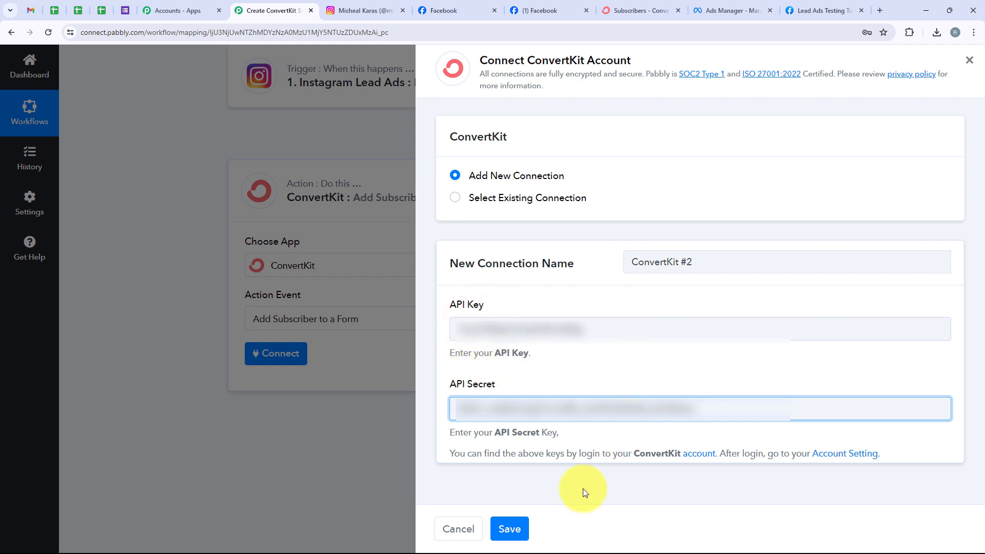
# Step: Save the new ConvertKit connection and check the ConvertKit subscribers list
pyautogui.click(513, 527)
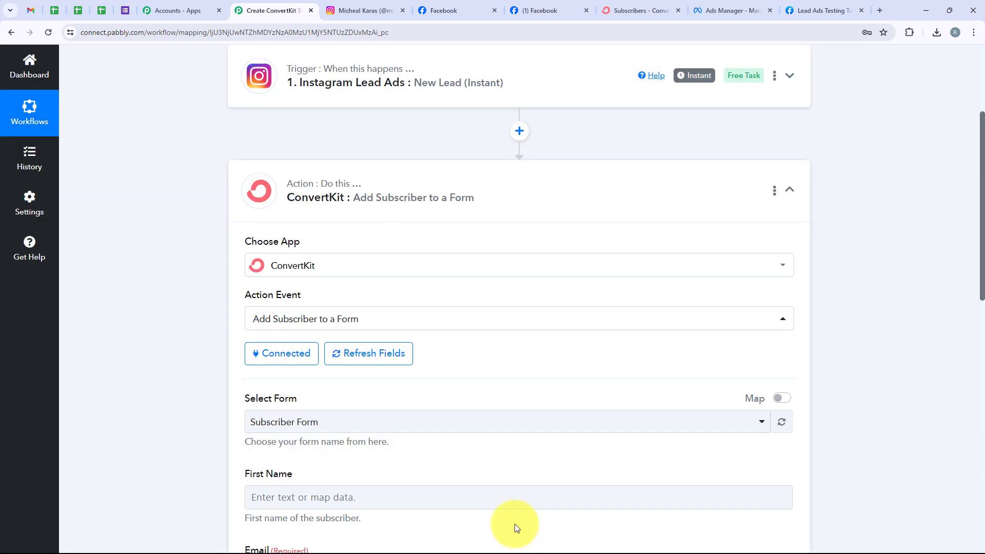
pyautogui.scroll(-2, 213, 396)
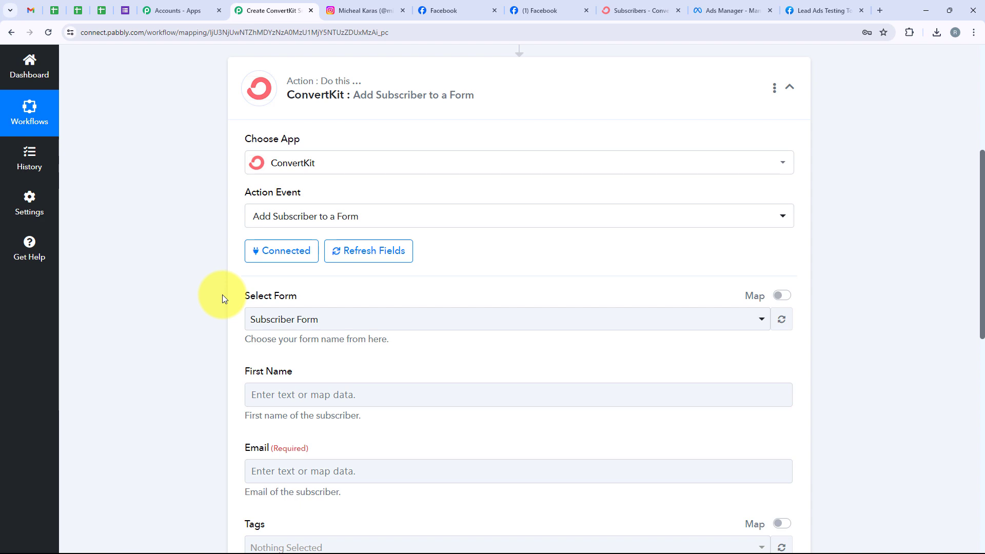
pyautogui.click(639, 10)
pyautogui.click(269, 10)
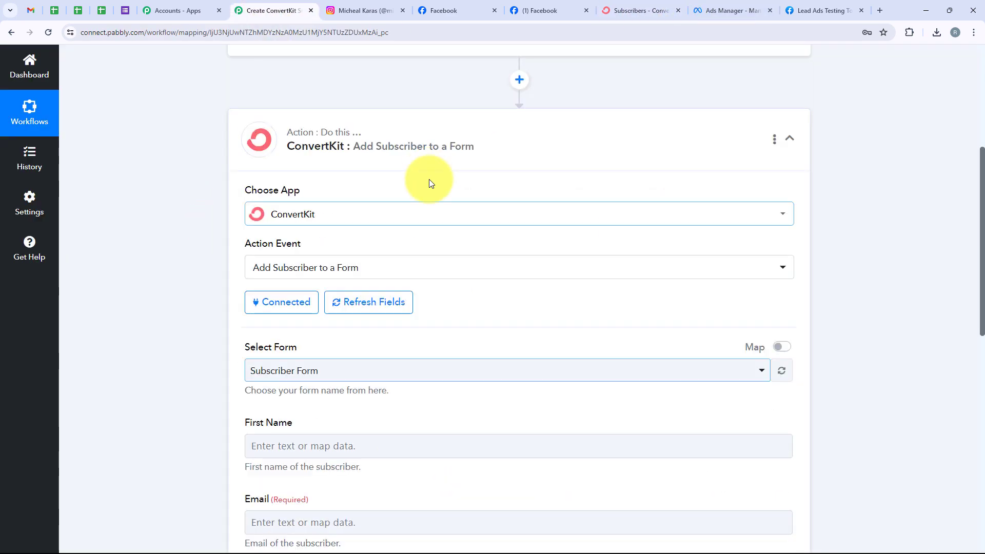
pyautogui.scroll(-3, 456, 222)
pyautogui.scroll(-1, 457, 223)
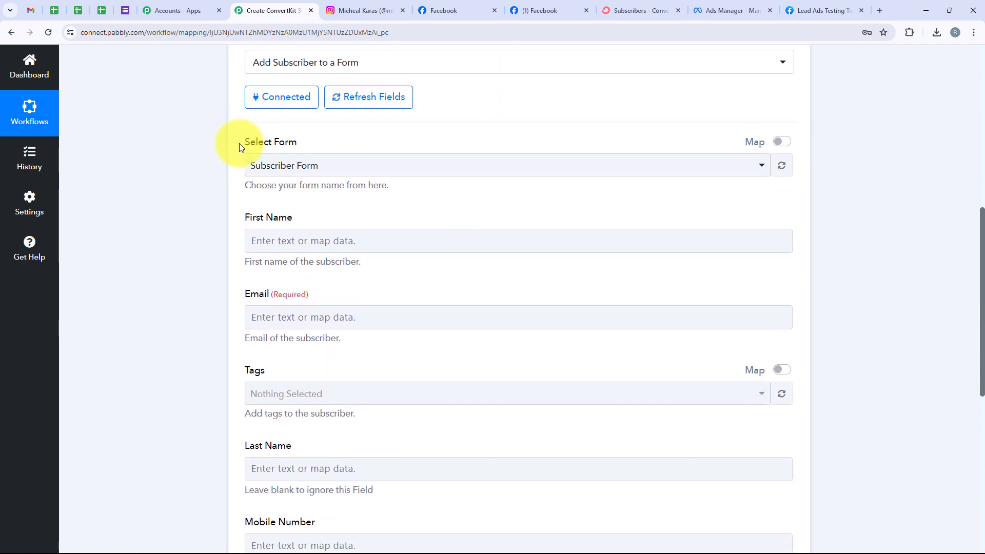
# Step: Pick Subscriber Form as the ConvertKit form receiving new subscribers
pyautogui.click(262, 169)
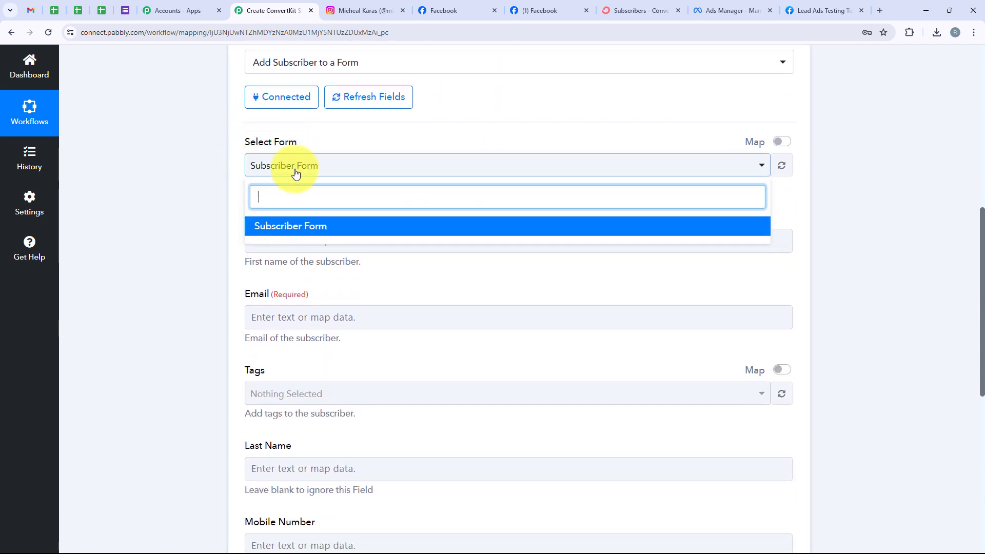
pyautogui.click(303, 225)
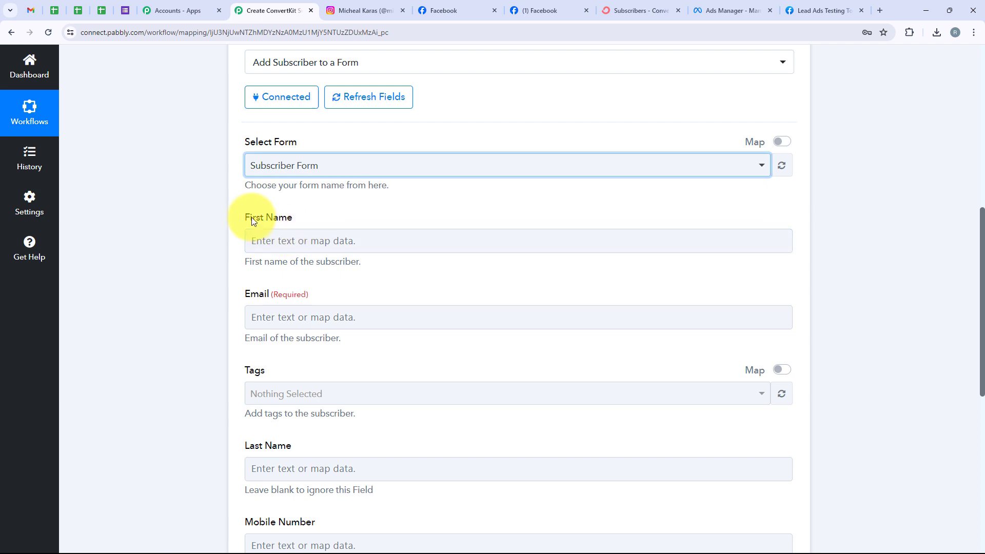
pyautogui.moveTo(246, 215); pyautogui.dragTo(318, 220)
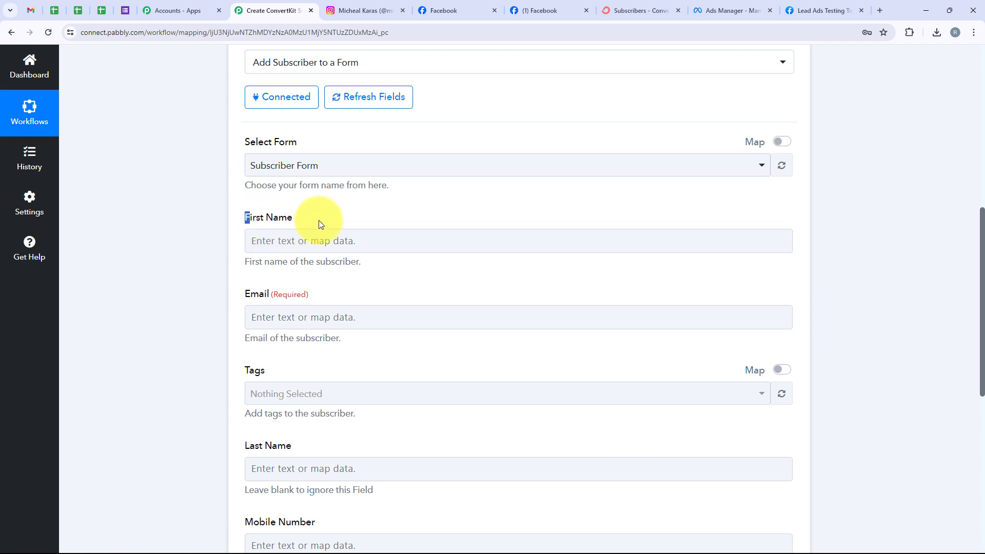
pyautogui.click(328, 295)
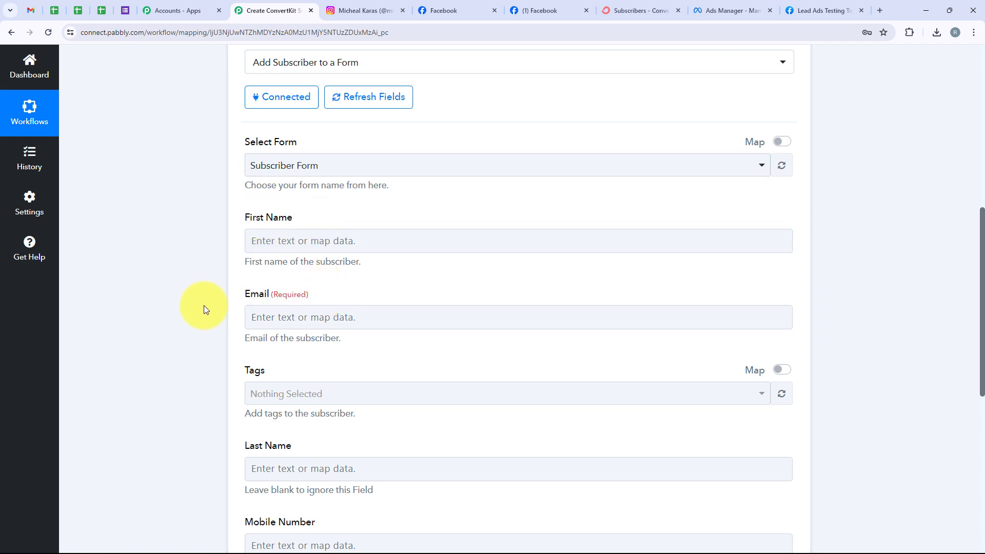
pyautogui.click(278, 232)
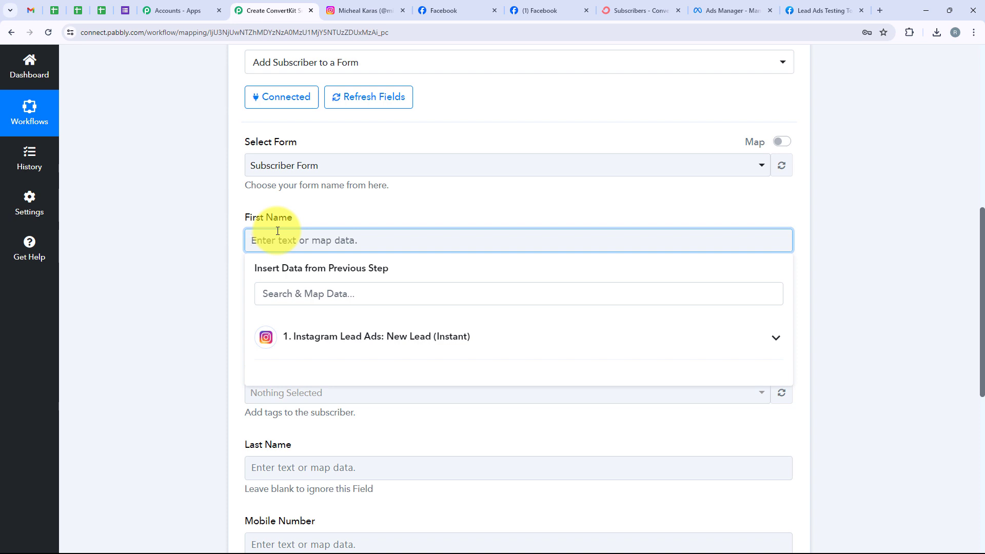
# Step: Map the lead's first name into First Name and e-mail into Email
pyautogui.click(285, 332)
pyautogui.click(282, 293)
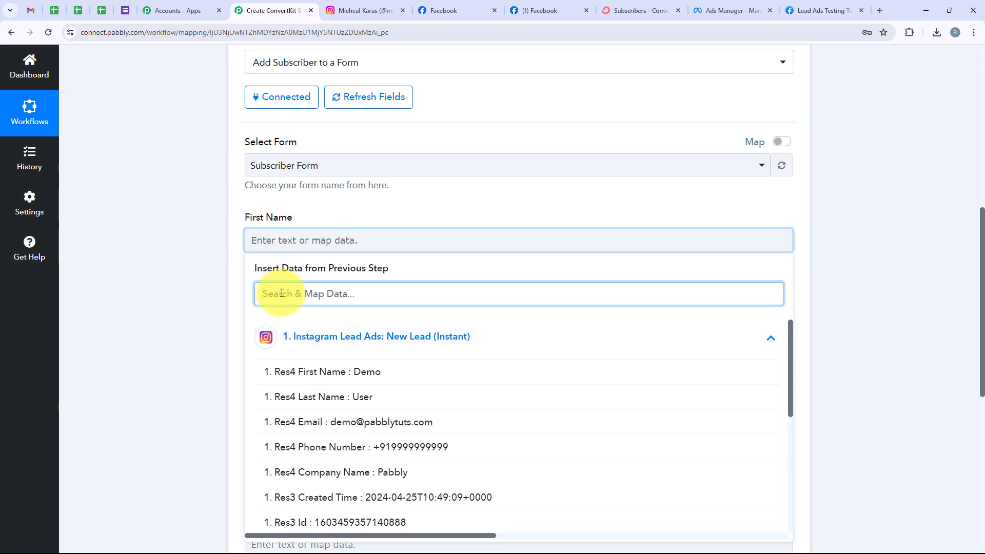
pyautogui.write('Fir')
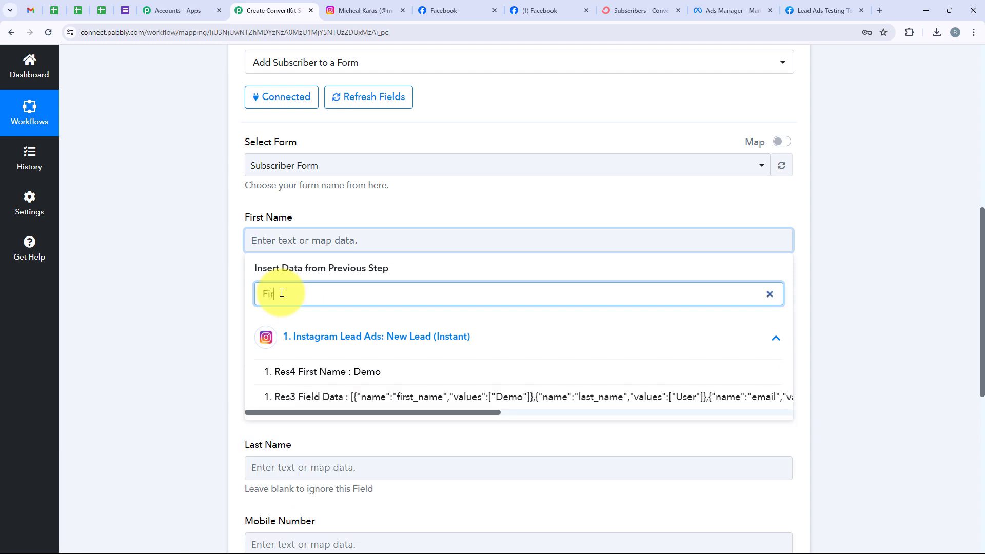
pyautogui.click(313, 369)
pyautogui.click(176, 297)
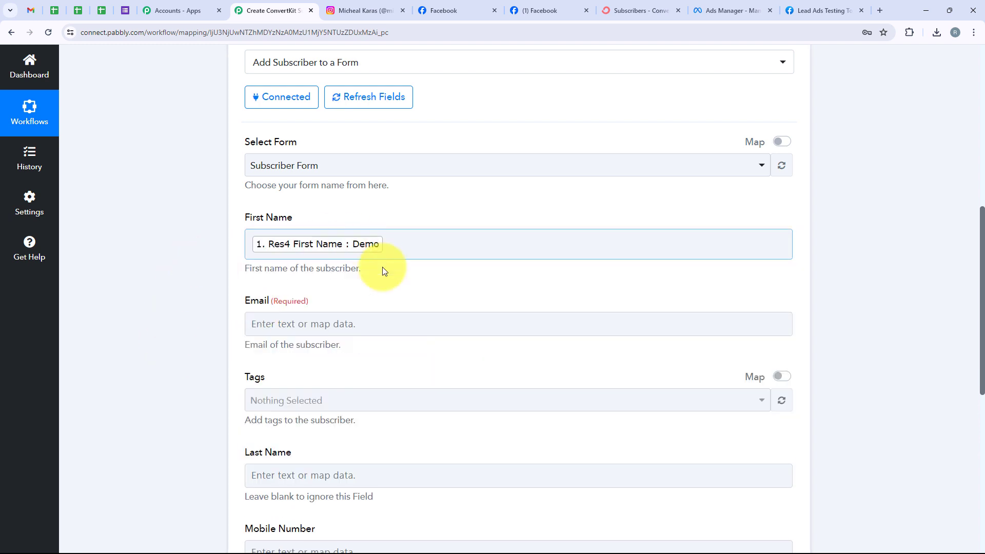
pyautogui.click(351, 326)
pyautogui.click(341, 375)
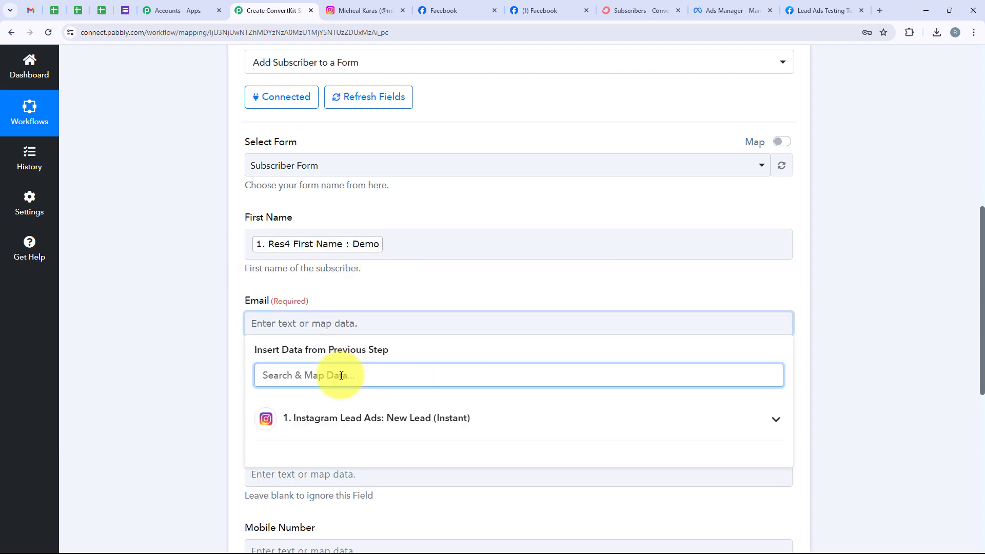
pyautogui.write('Email')
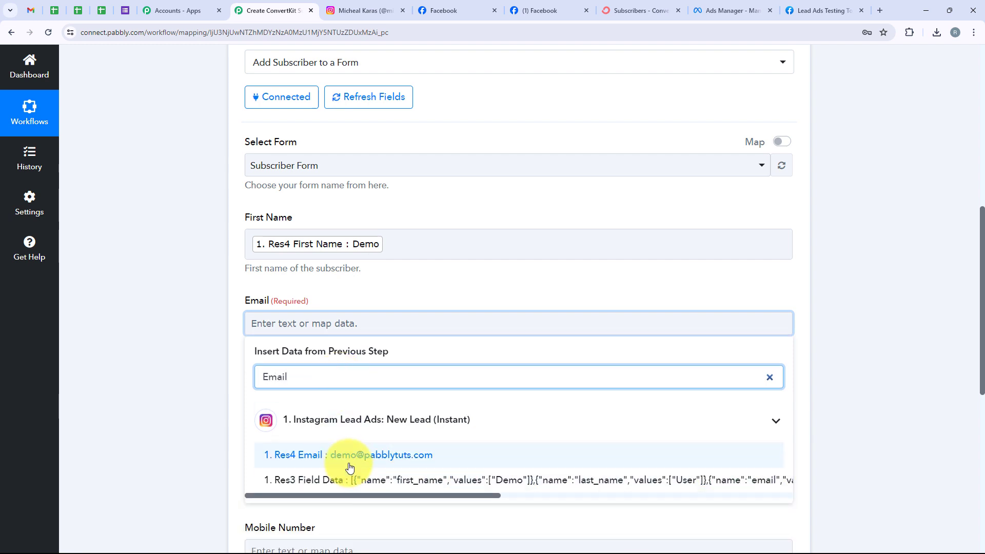
pyautogui.click(349, 468)
# Step: Map the lead's last name into Last Name and phone into Mobile Number
pyautogui.scroll(-1, 288, 334)
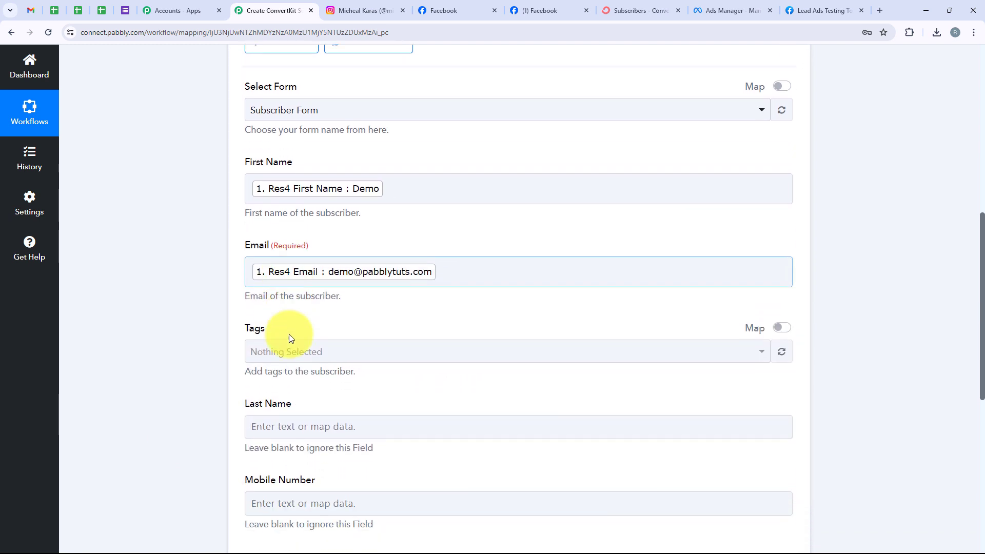
pyautogui.scroll(-1, 288, 334)
pyautogui.click(288, 380)
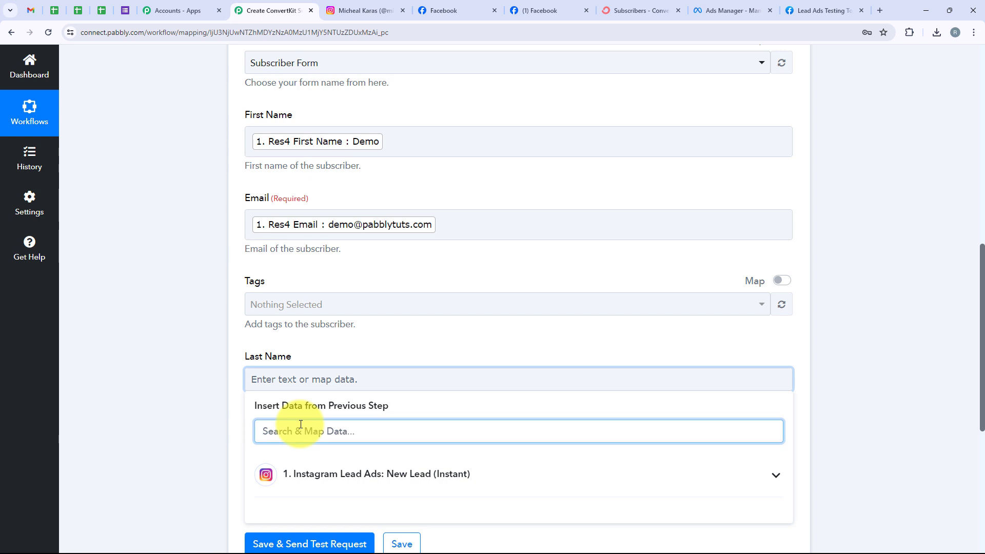
pyautogui.write('las')
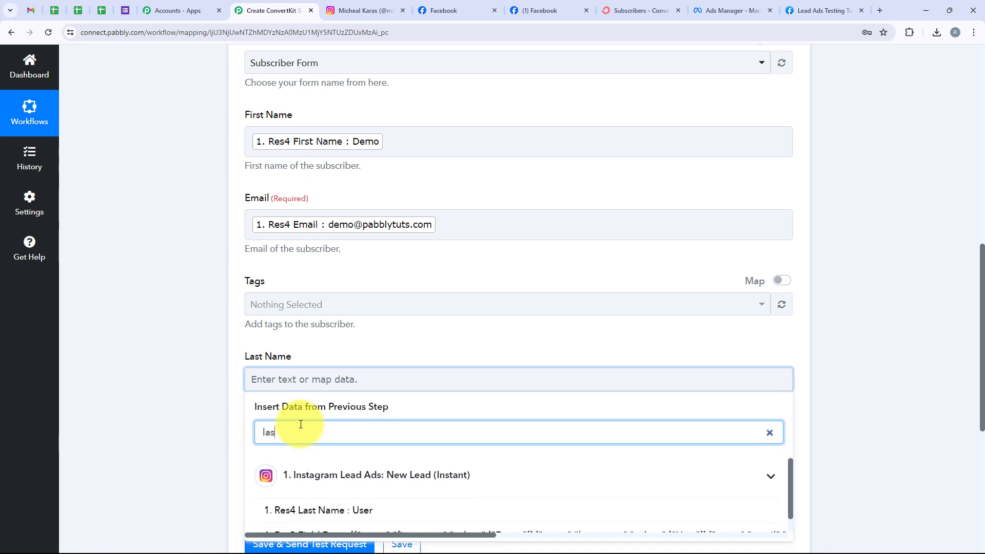
pyautogui.click(324, 509)
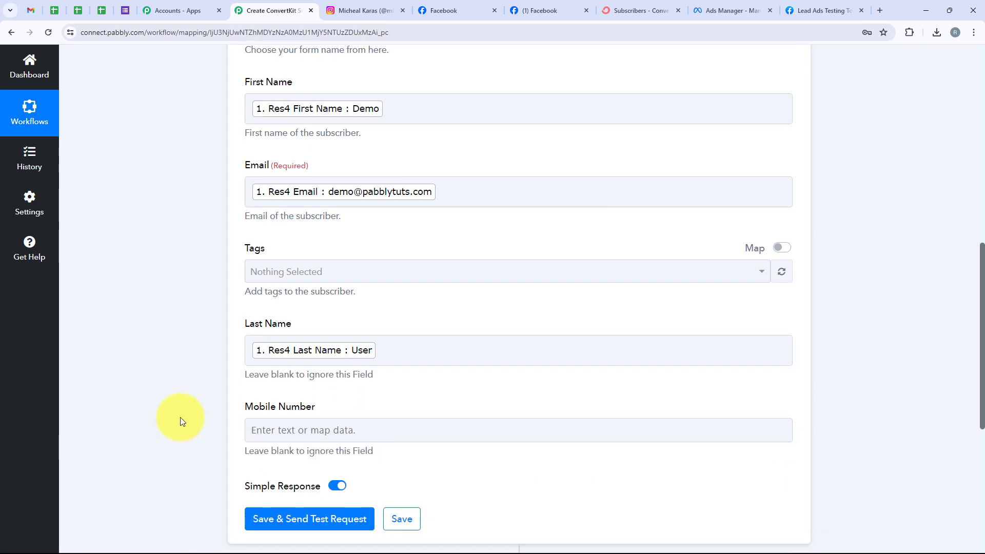
pyautogui.scroll(-4, 343, 227)
pyautogui.click(329, 259)
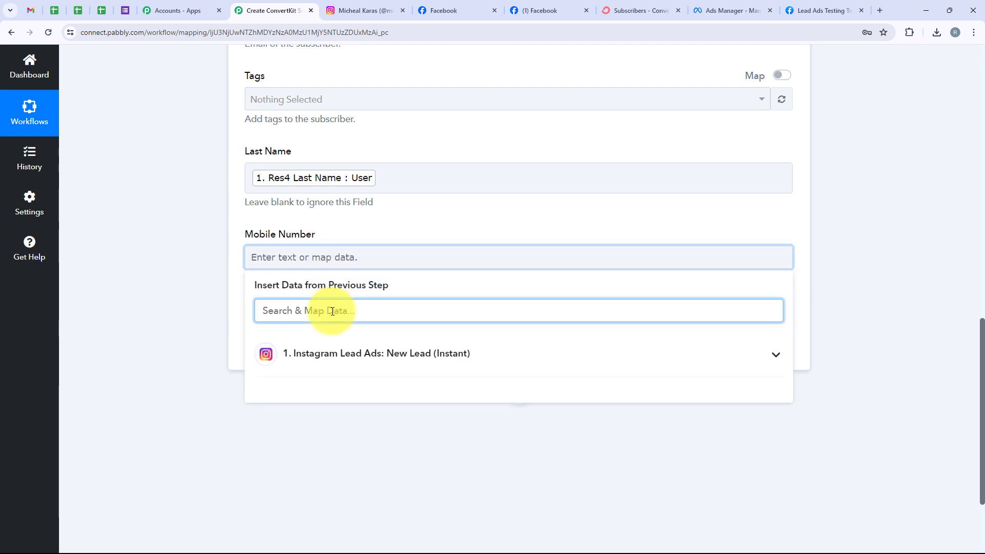
pyautogui.write('ph')
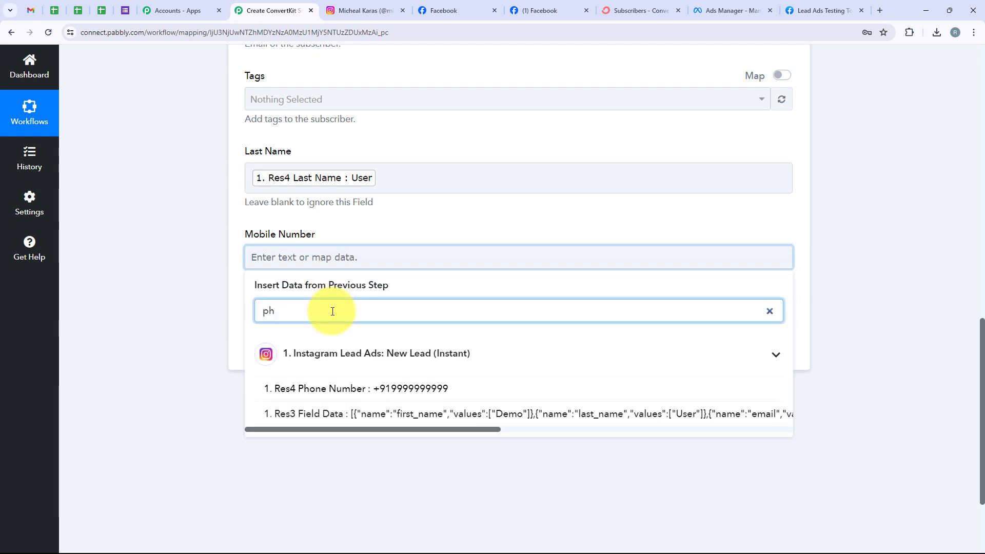
pyautogui.click(359, 388)
pyautogui.click(153, 275)
pyautogui.scroll(2, 152, 275)
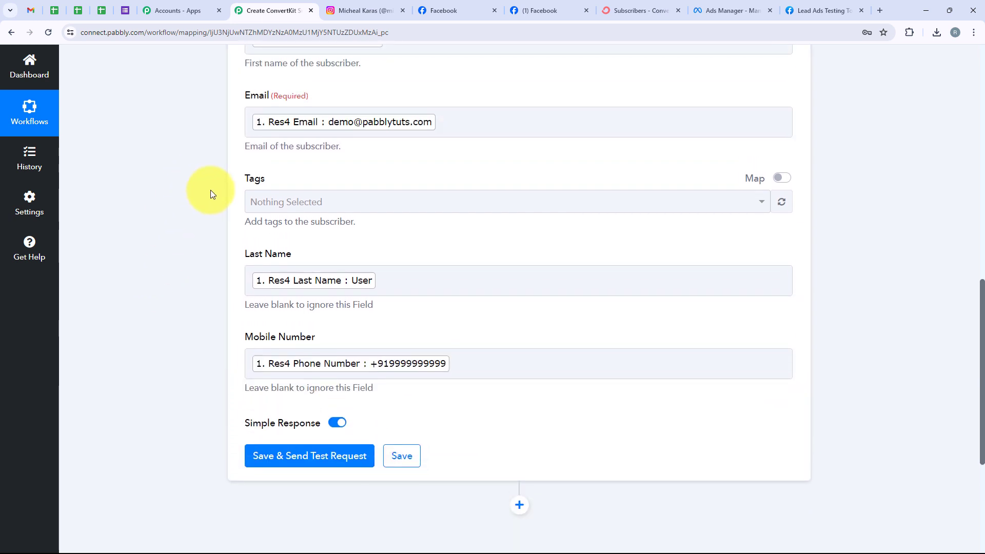
pyautogui.scroll(1, 211, 191)
pyautogui.click(555, 346)
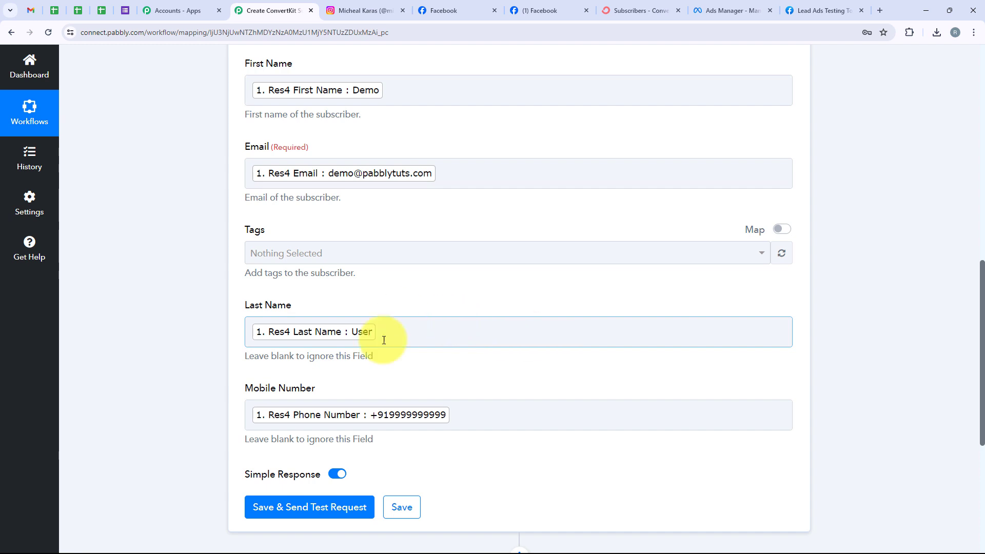
pyautogui.scroll(-1, 173, 311)
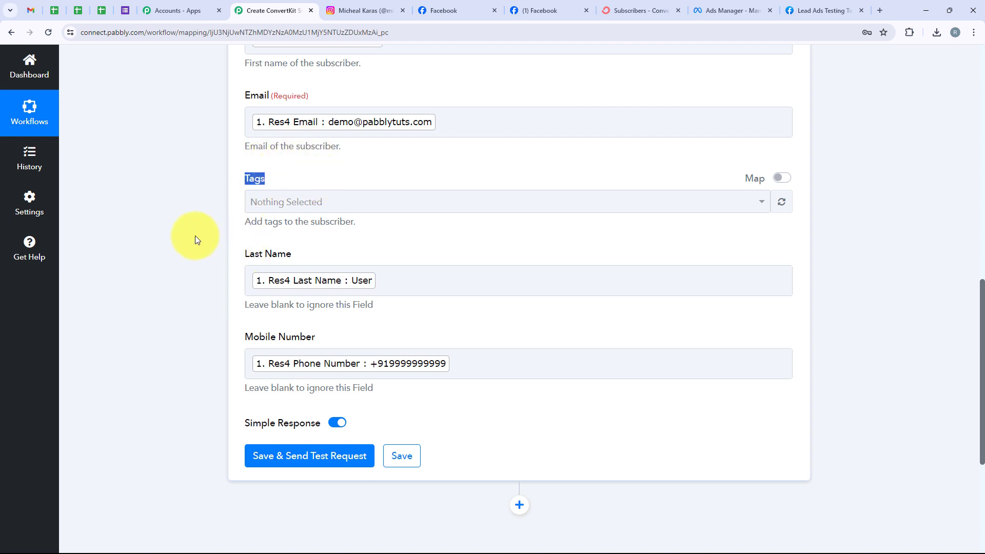
# Step: Save and send a test subscriber, then review ConvertKit's active-subscription response
pyautogui.click(172, 240)
pyautogui.scroll(-3, 172, 240)
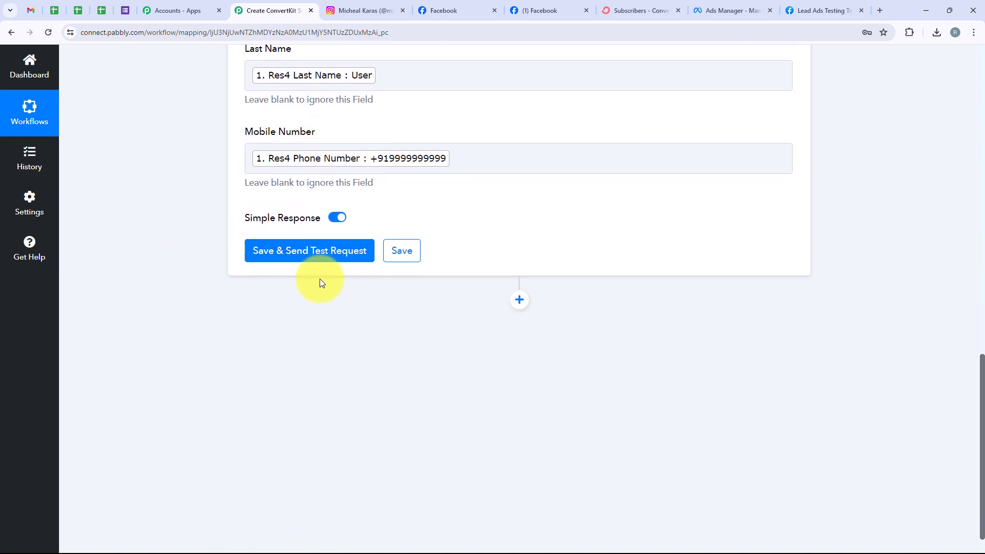
pyautogui.click(314, 259)
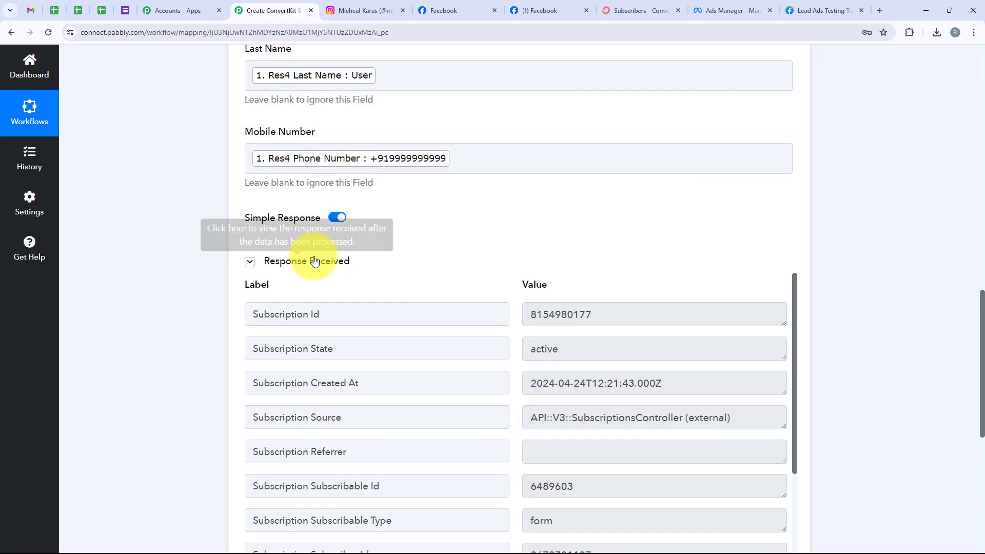
pyautogui.scroll(-2, 361, 309)
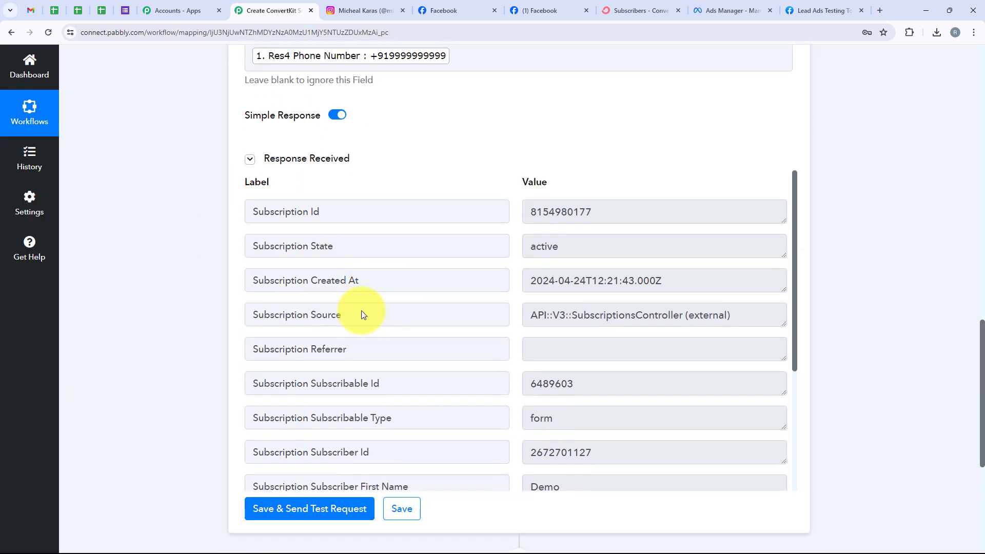
pyautogui.scroll(-4, 361, 310)
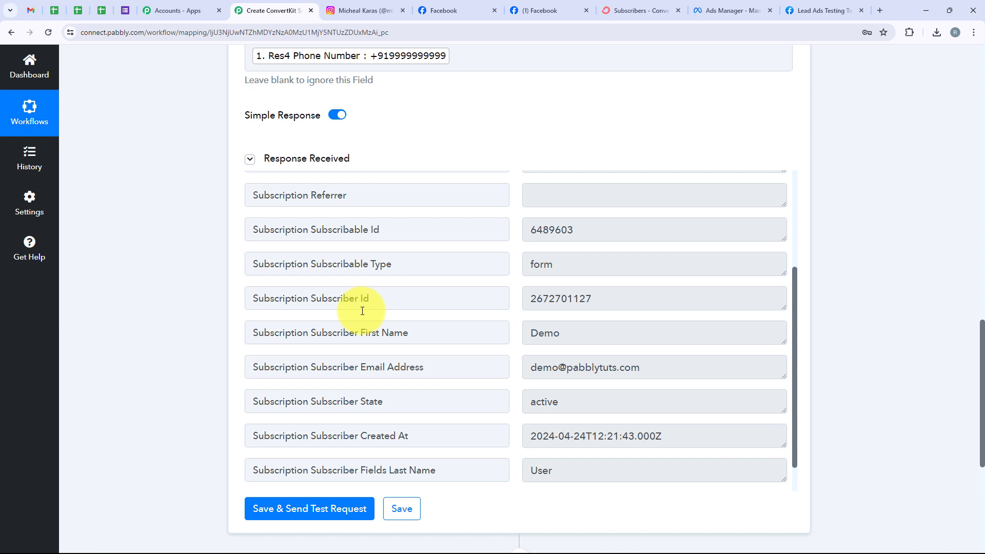
pyautogui.scroll(2, 363, 311)
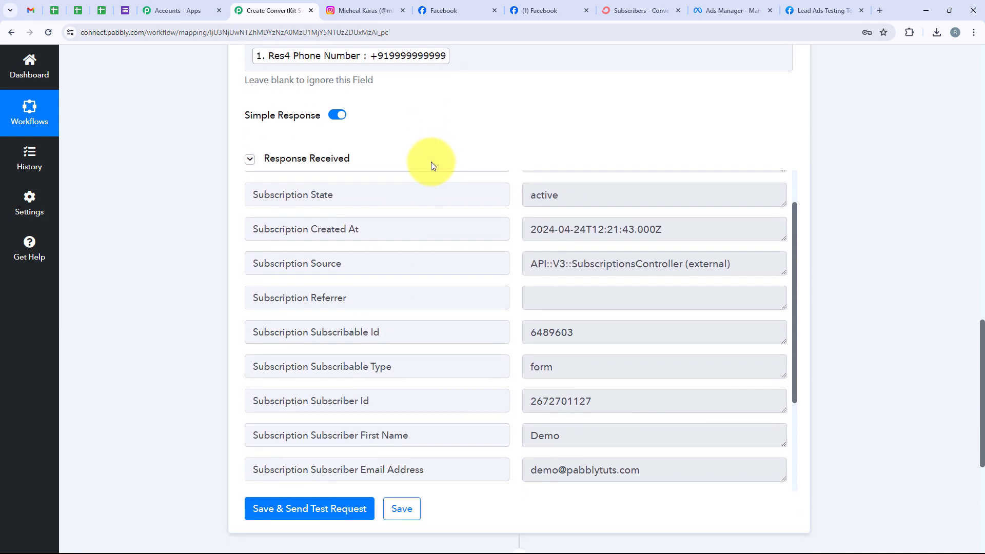
pyautogui.scroll(3, 431, 162)
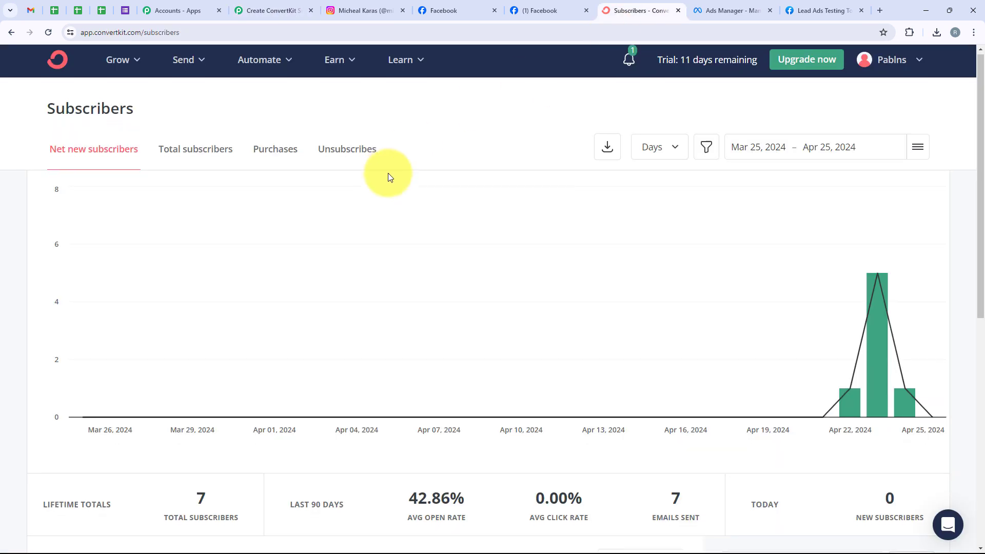
pyautogui.scroll(-6, 388, 173)
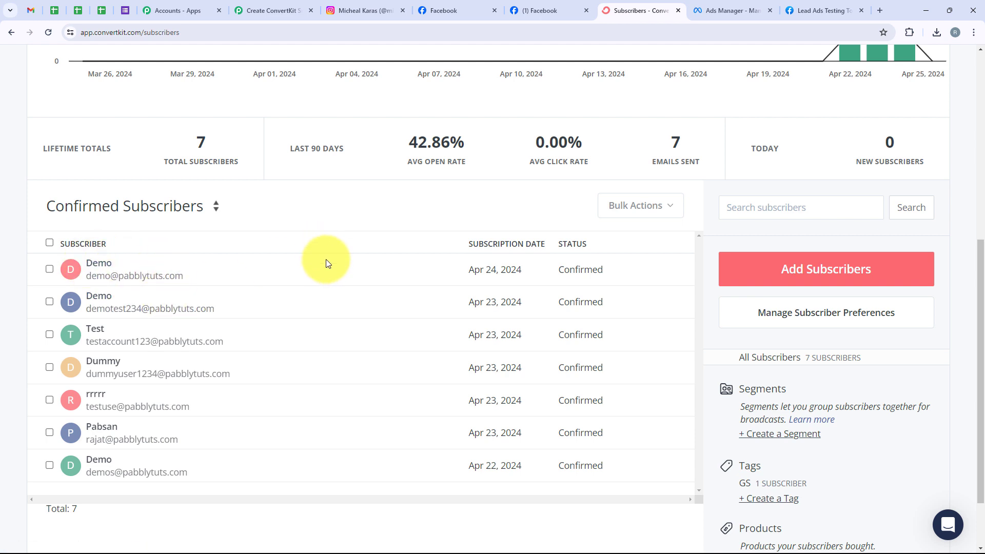
# Step: Return from the ConvertKit subscriber list to the Pabbly Connect workflow's ConvertKit step
pyautogui.click(265, 10)
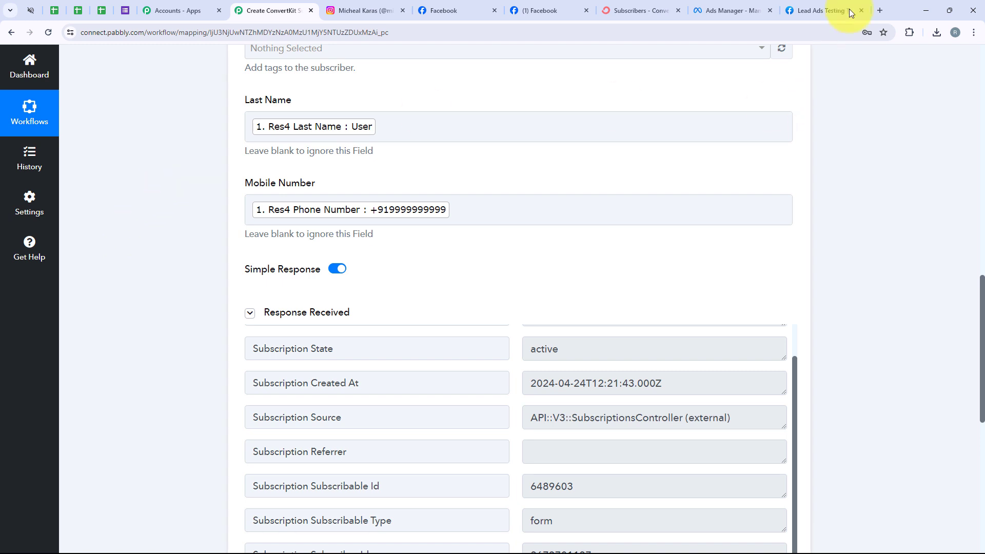
# Step: Delete the existing test lead in the Lead Ads Testing Tool and reload the tool
pyautogui.click(821, 10)
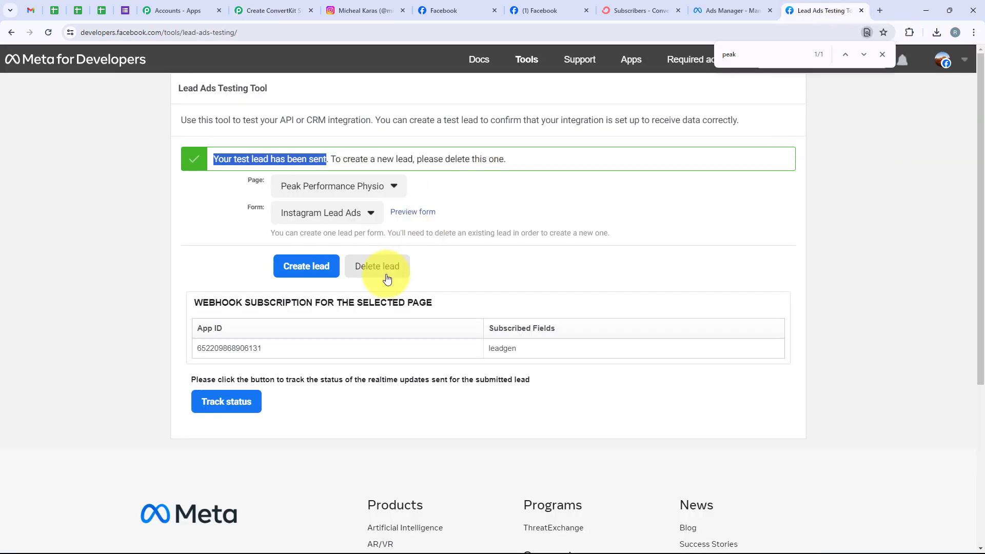
pyautogui.click(377, 241)
pyautogui.click(46, 38)
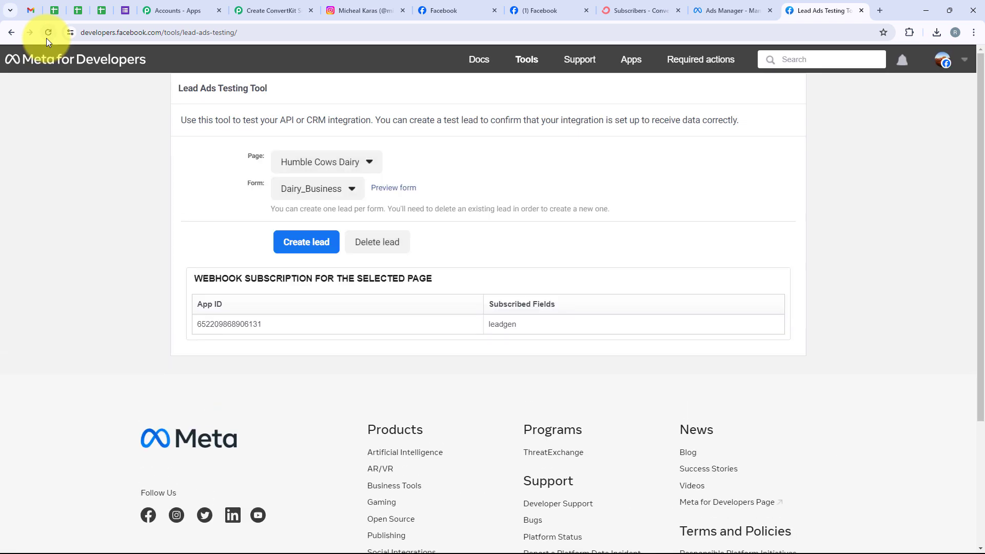
# Step: Select Peak Performance Physio as the page for the new test lead
pyautogui.click(309, 170)
pyautogui.hotkey('ctrl', 'f')
pyautogui.write('pea')
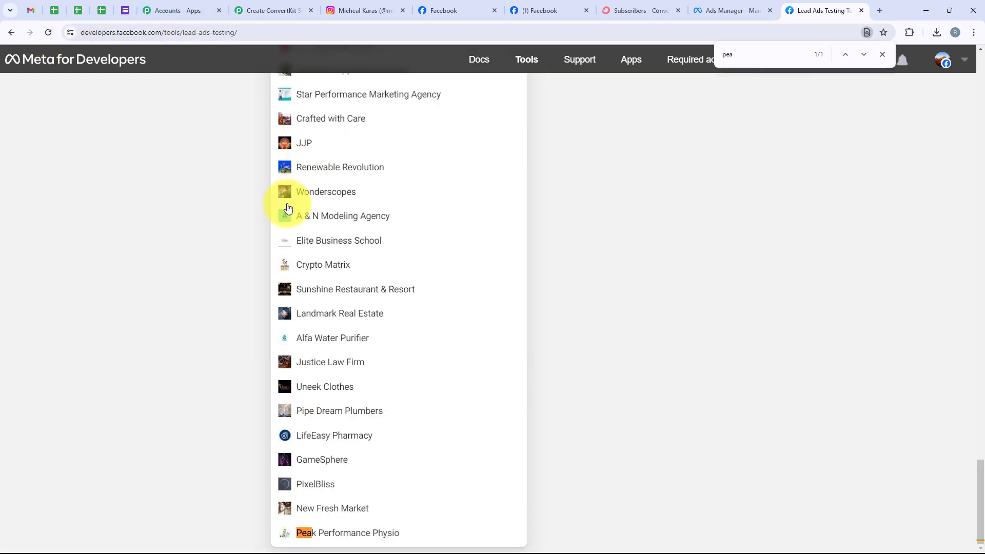
pyautogui.click(341, 532)
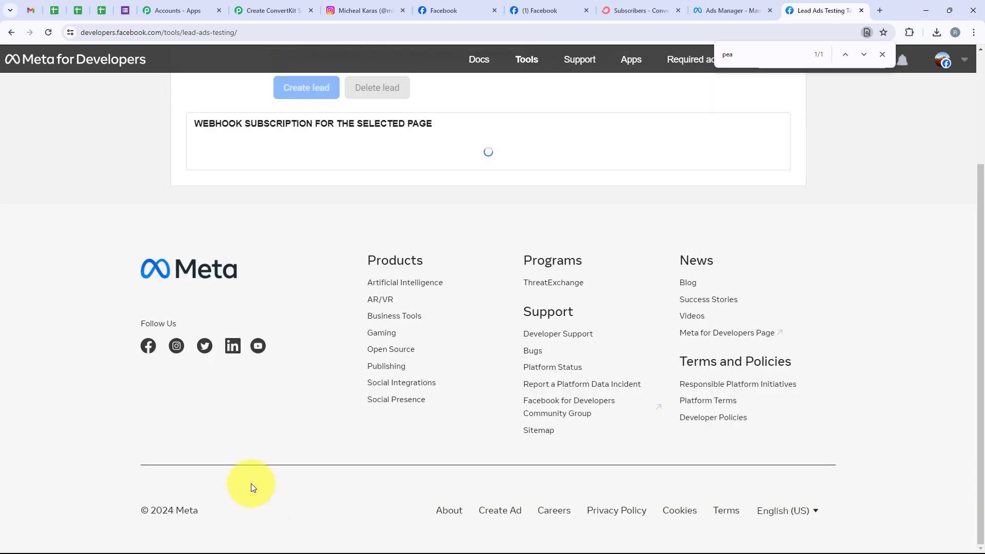
pyautogui.click(882, 55)
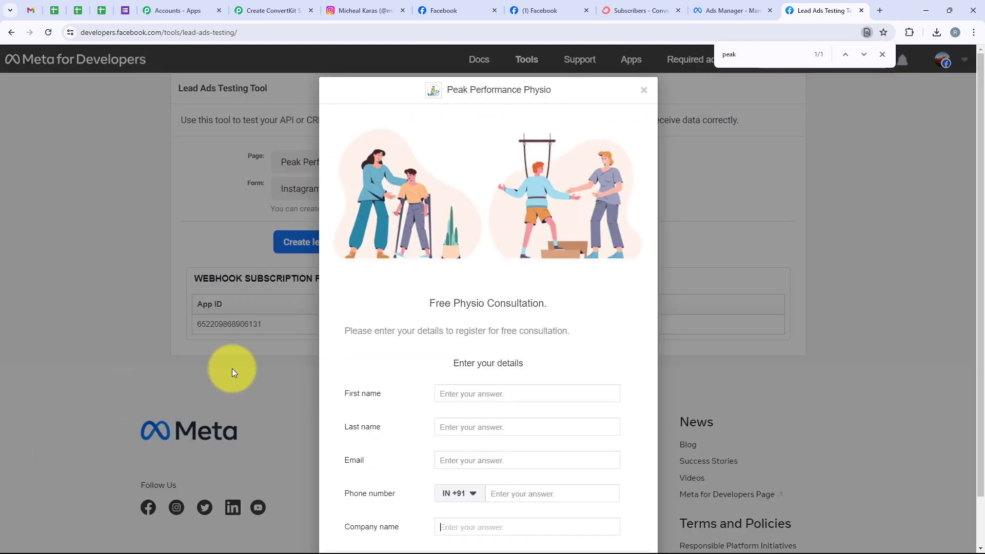
# Step: Fill in the test lead's first name Test, last name User, e-mail and phone number
pyautogui.scroll(-1, 394, 403)
pyautogui.click(461, 338)
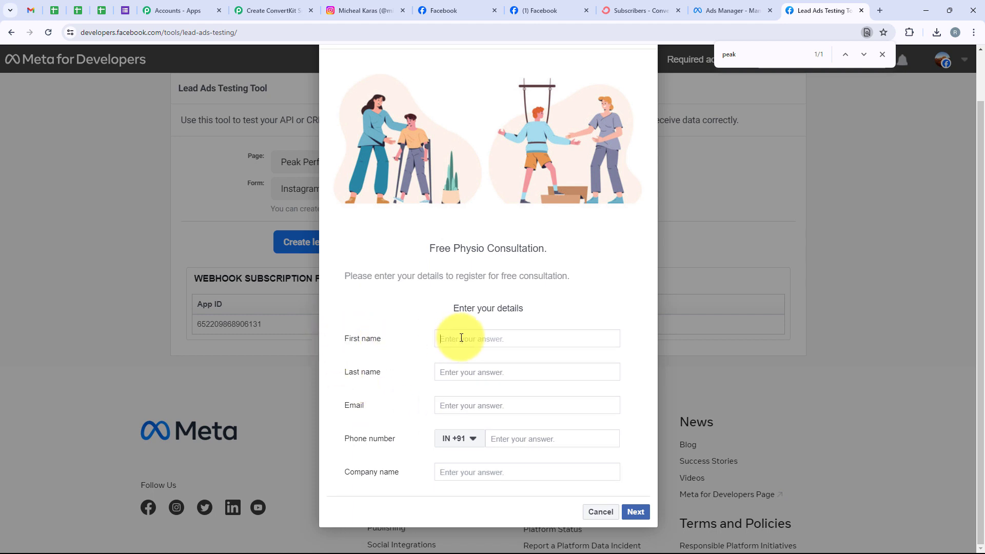
pyautogui.write('Test')
pyautogui.click(465, 370)
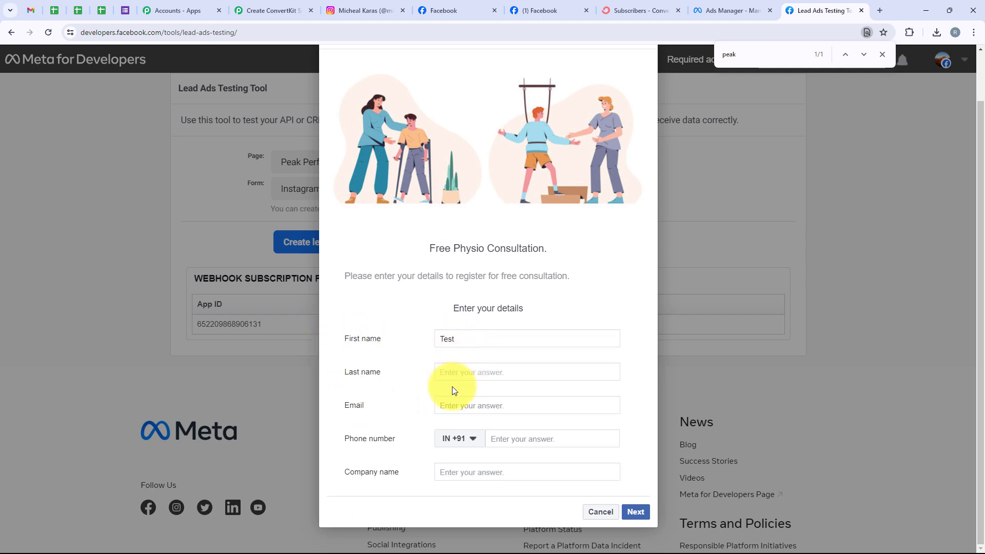
pyautogui.write('User')
pyautogui.click(451, 402)
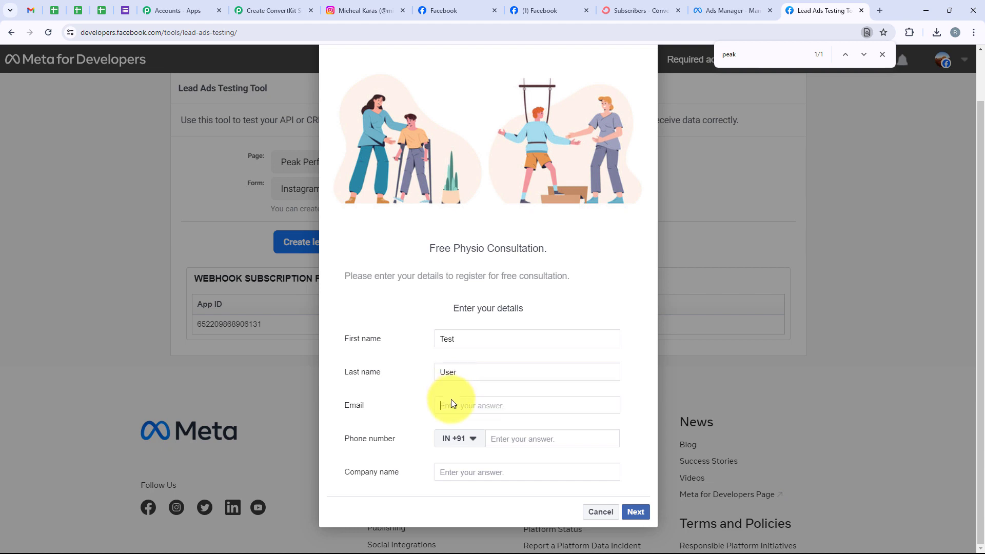
pyautogui.click(496, 440)
pyautogui.write('88888')
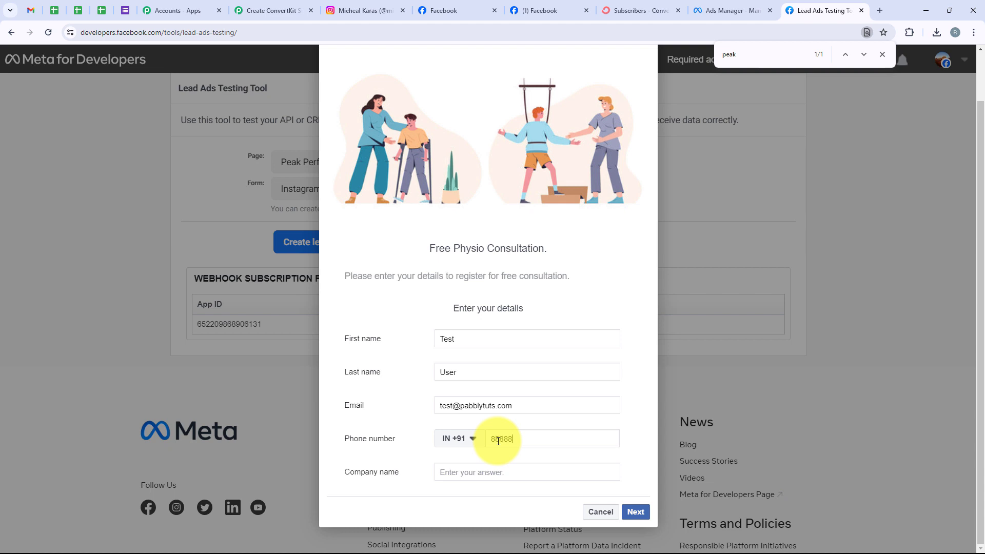
pyautogui.write(' 88888')
# Step: Set the company name to Pabbly Connect and submit the test lead
pyautogui.click(515, 471)
pyautogui.write('p')
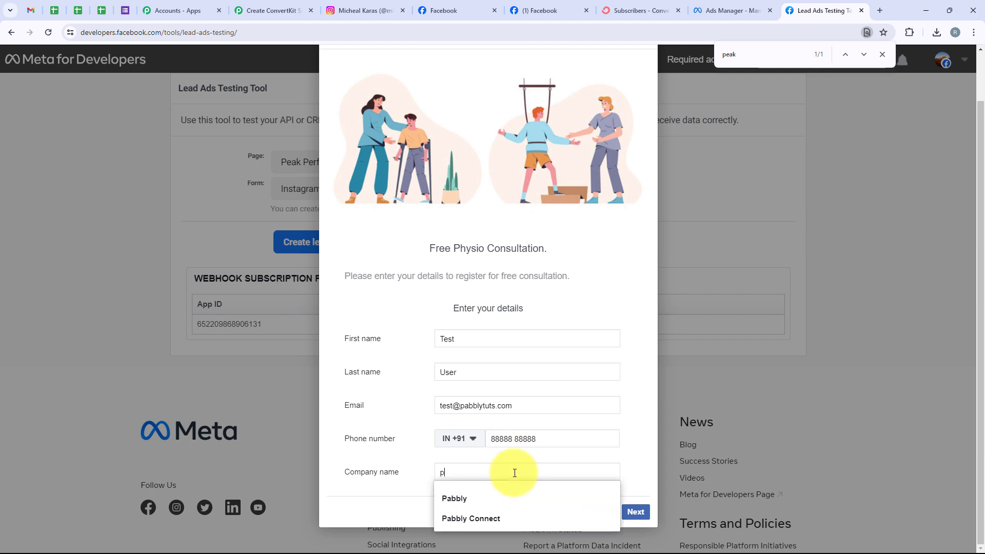
pyautogui.press('Down')
pyautogui.press('Down')
pyautogui.press('Return')
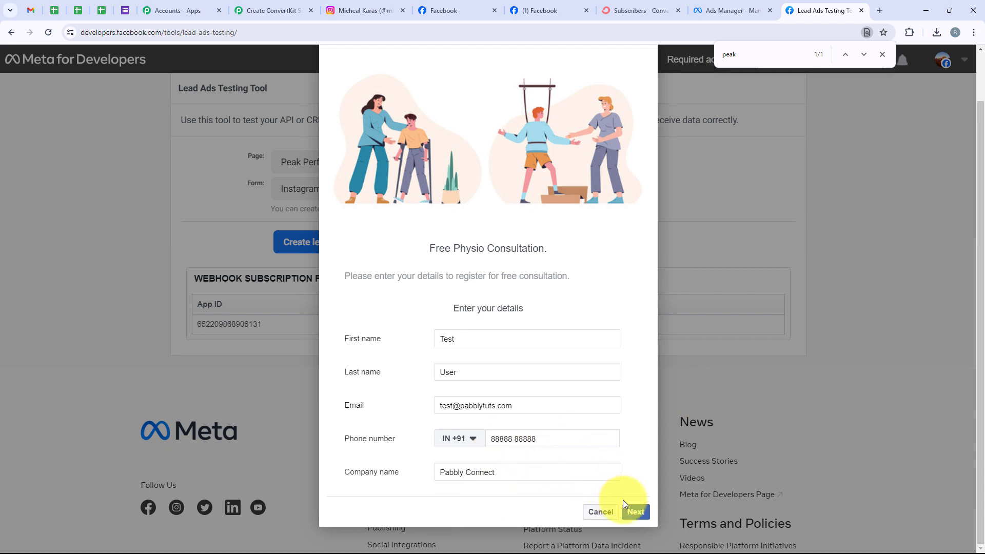
pyautogui.click(634, 511)
pyautogui.click(627, 392)
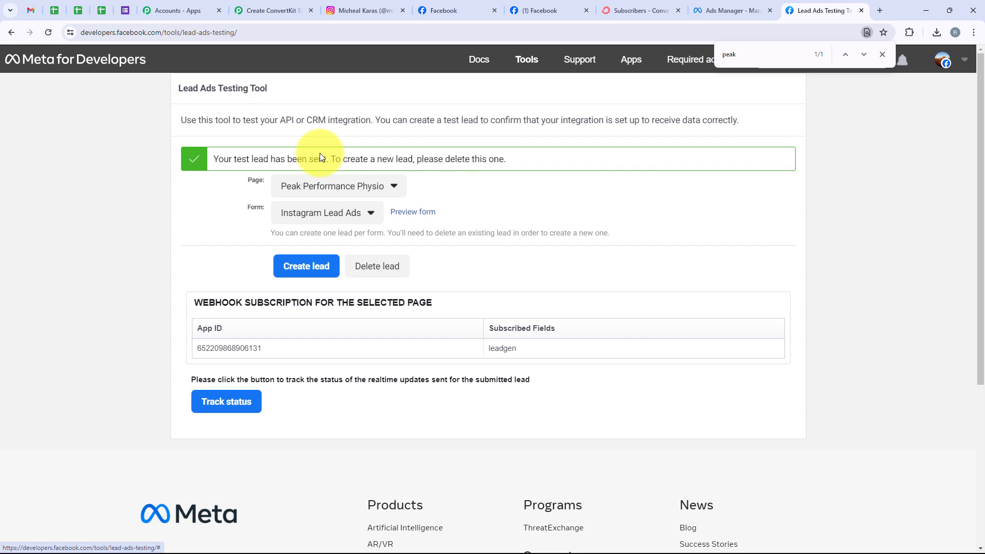
# Step: Reload the ConvertKit subscriber list to confirm the new Test subscriber, bringing the total to 8
pyautogui.click(613, 6)
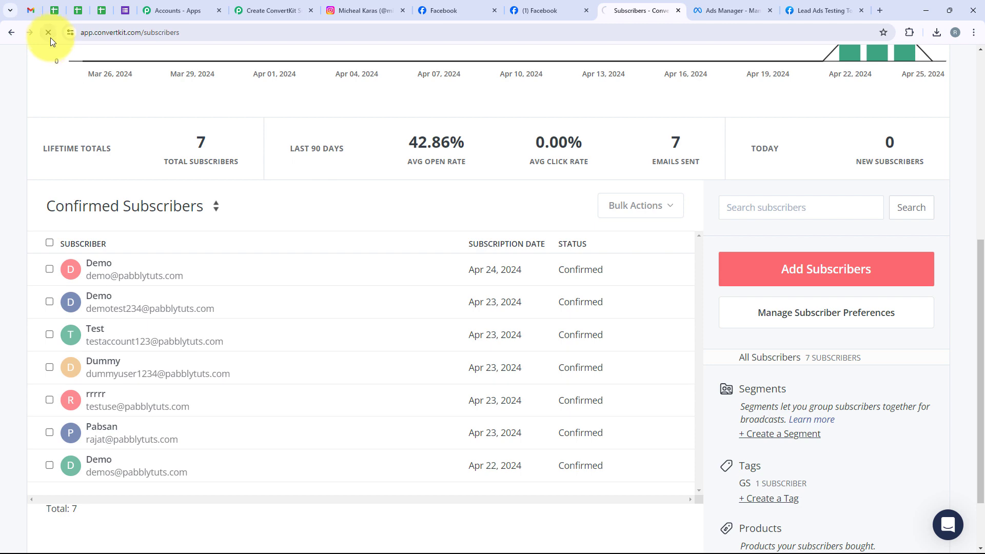
pyautogui.click(49, 35)
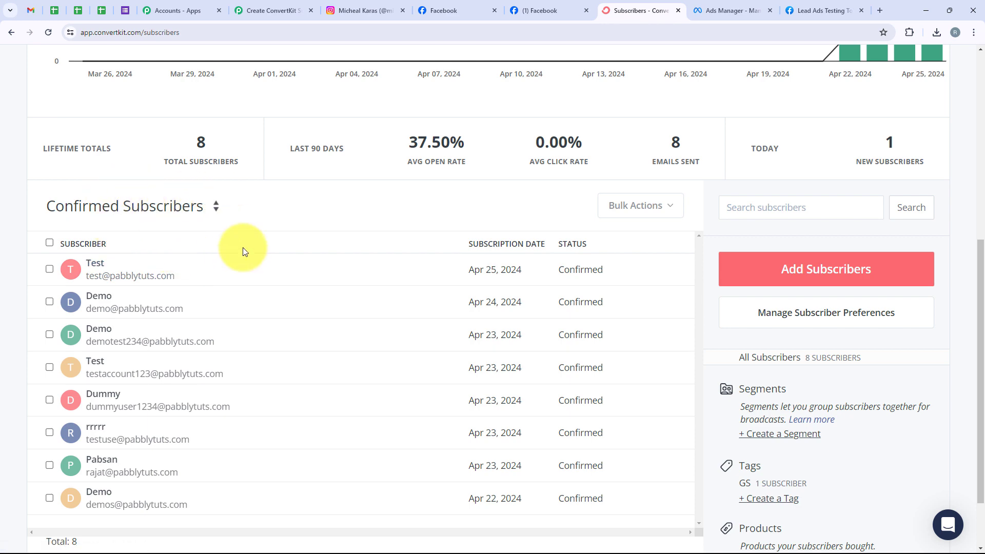
pyautogui.click(247, 16)
# Step: Collapse the ConvertKit Add Subscriber to a Form action card in the workflow
pyautogui.scroll(20, 167, 205)
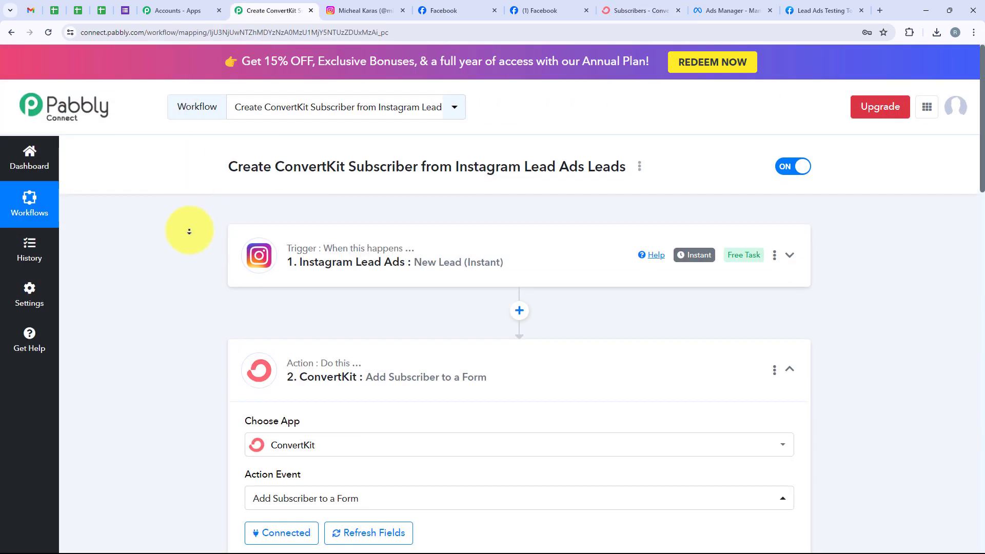
pyautogui.scroll(-3, 193, 231)
pyautogui.scroll(3, 180, 227)
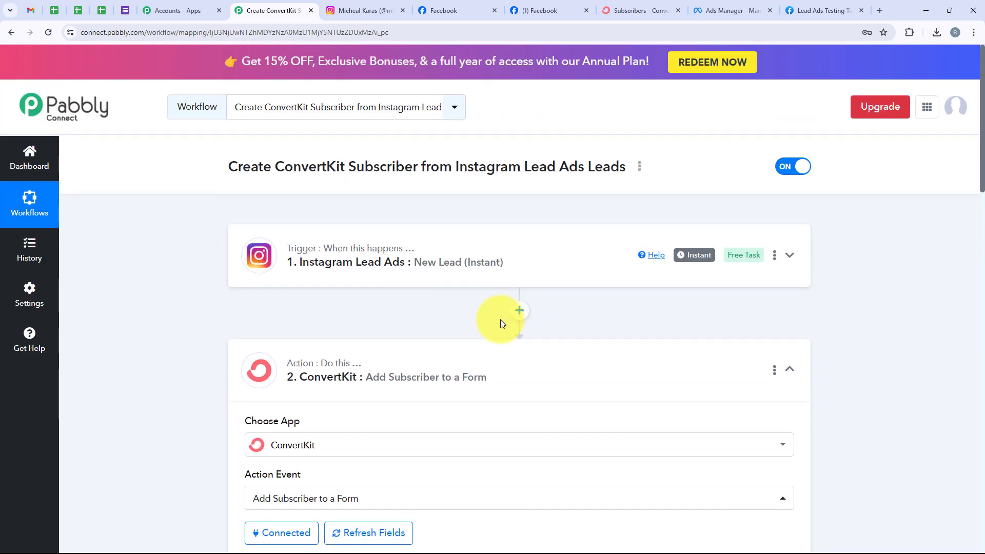
pyautogui.click(494, 354)
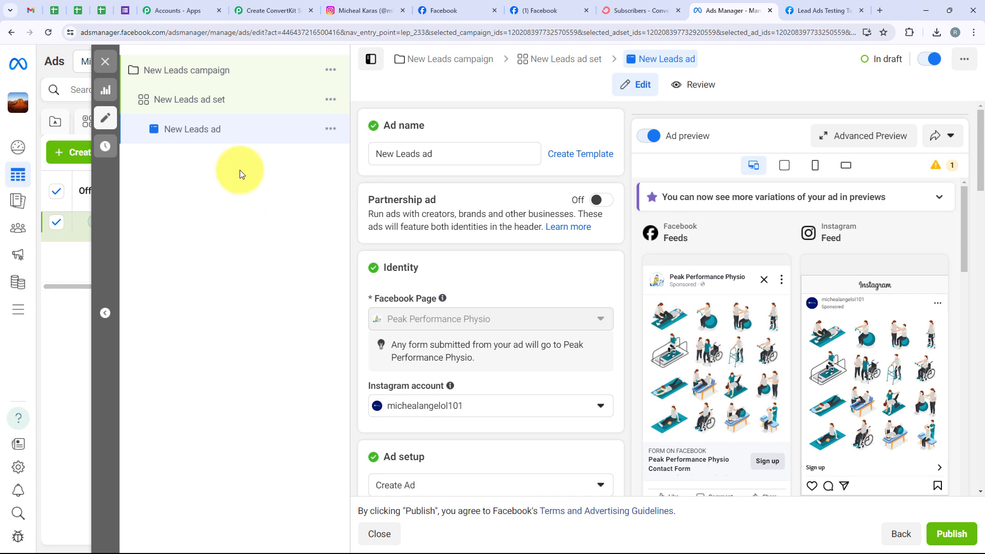
# Step: Go back from Ads Manager to the Pabbly Connect workflow and scroll down
pyautogui.click(263, 6)
pyautogui.scroll(-1, 220, 319)
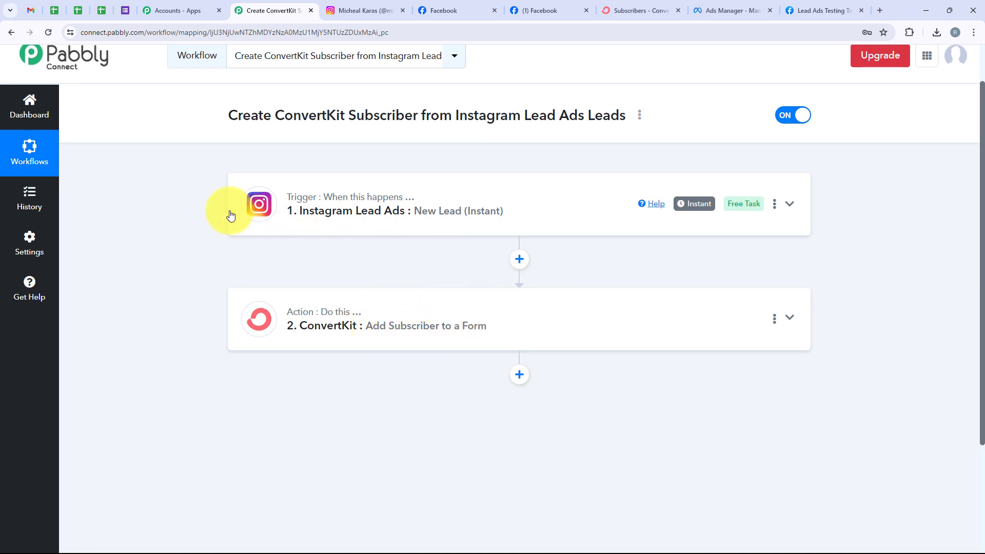
pyautogui.scroll(1, 408, 264)
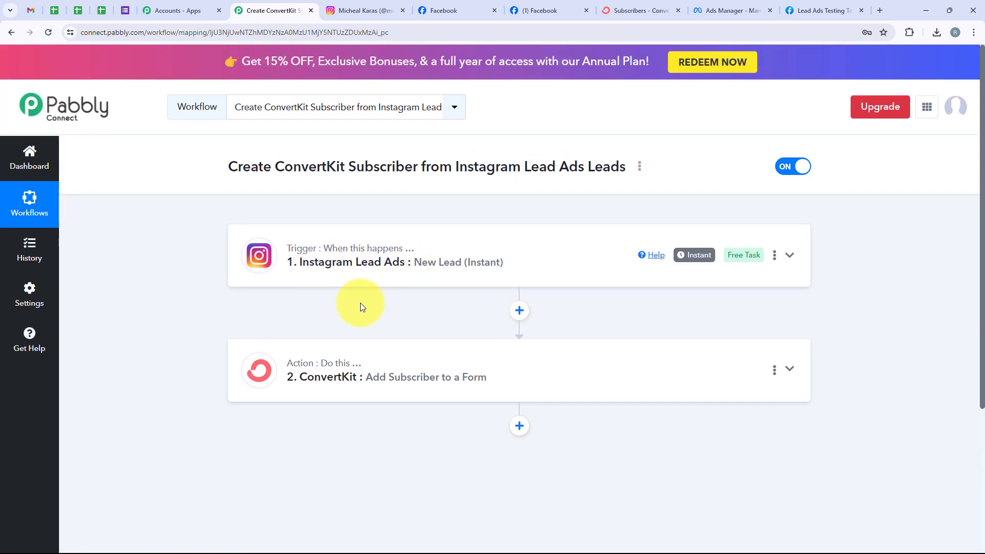
pyautogui.click(644, 14)
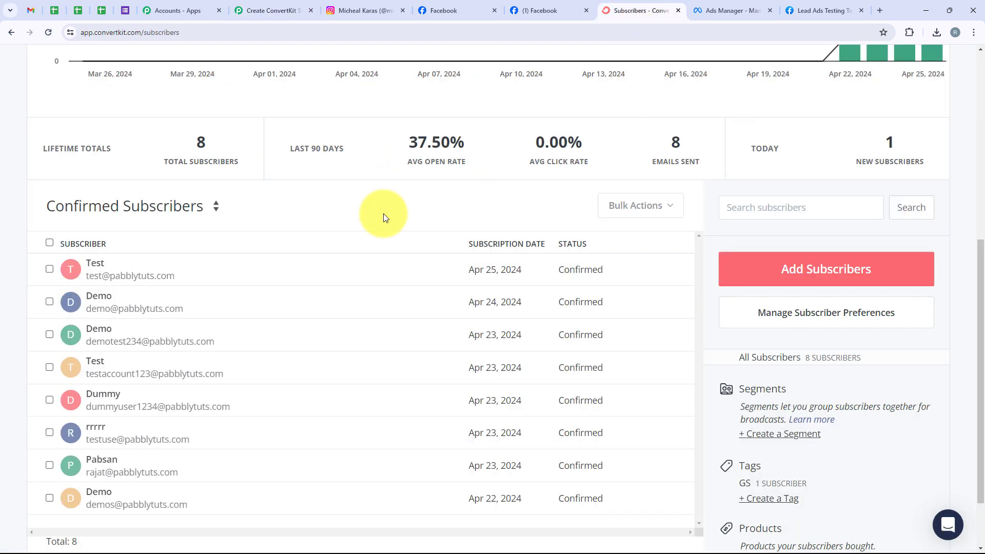
pyautogui.click(50, 270)
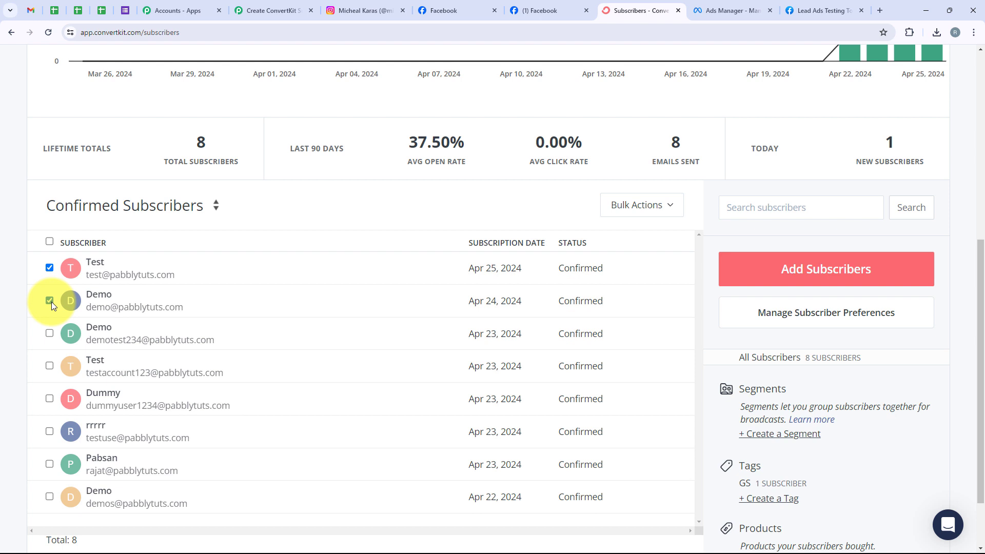
pyautogui.click(261, 4)
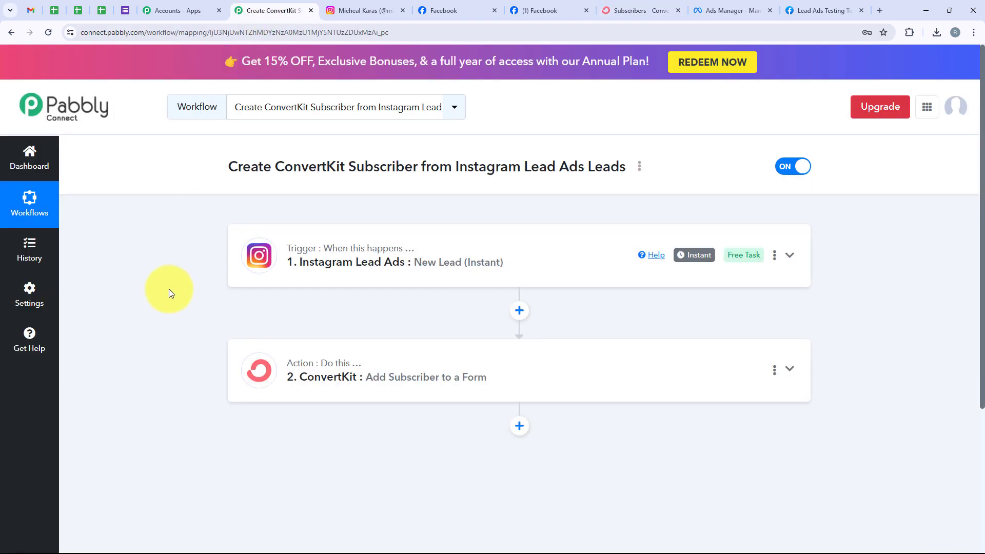